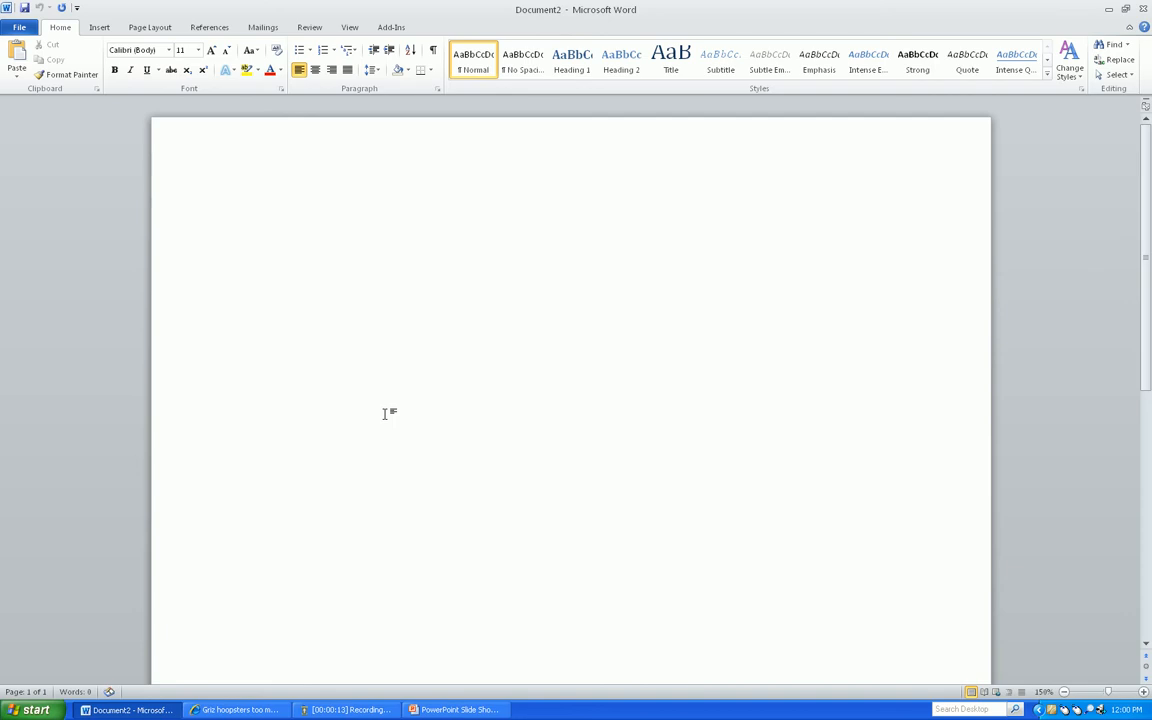
Switch to Internet Explorer and locate the Montana (75) box score in the Griz hoopsters article, with the page enlarged to 150%
left_click(97, 29)
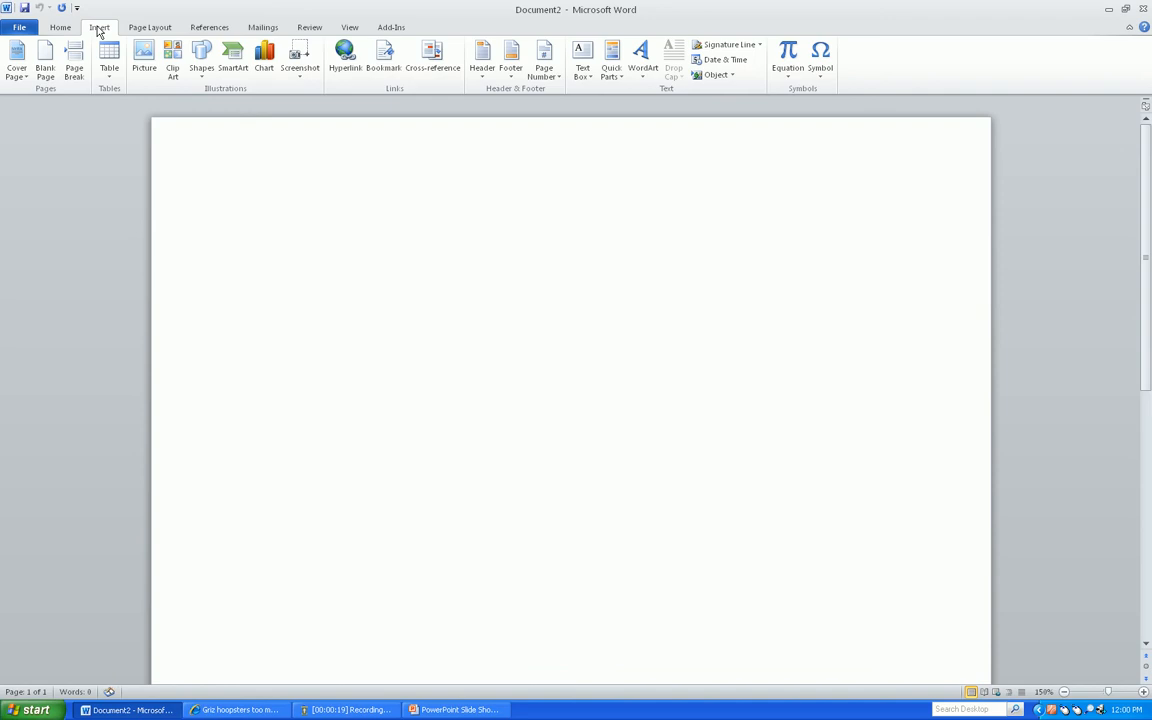
key("alt+Tab")
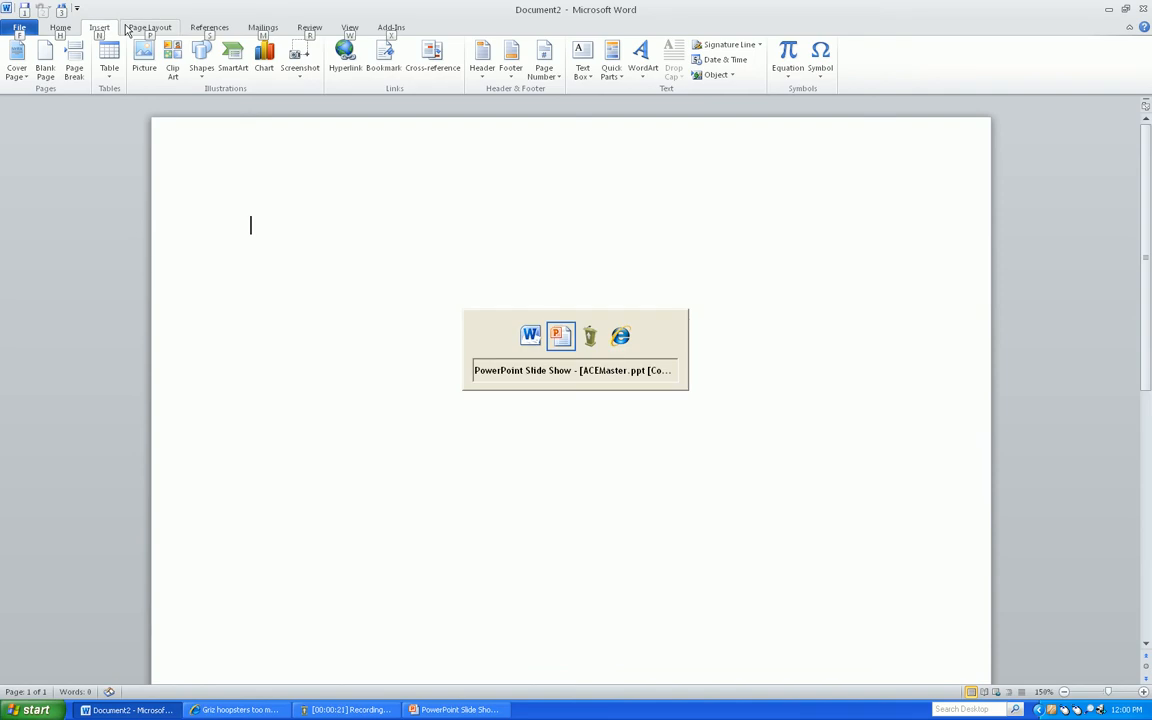
key("alt+Tab")
key("alt+Tab")
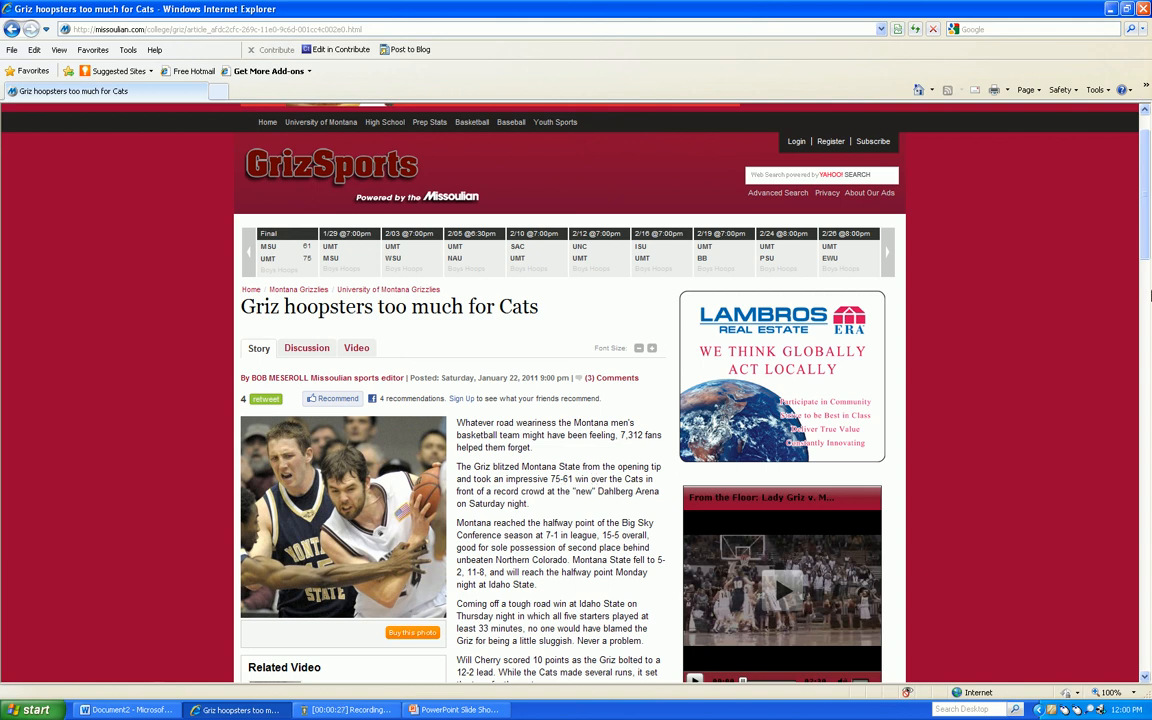
left_click_drag(1145, 214, 1149, 507)
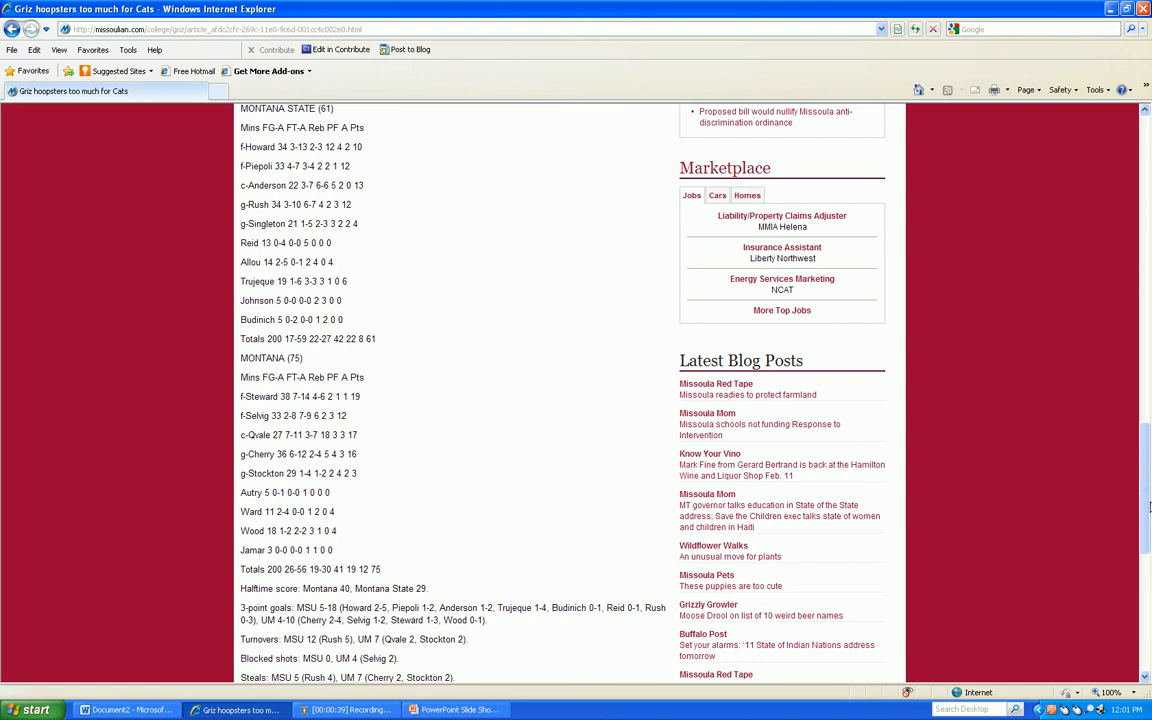
left_click(1120, 692)
left_click(1120, 692)
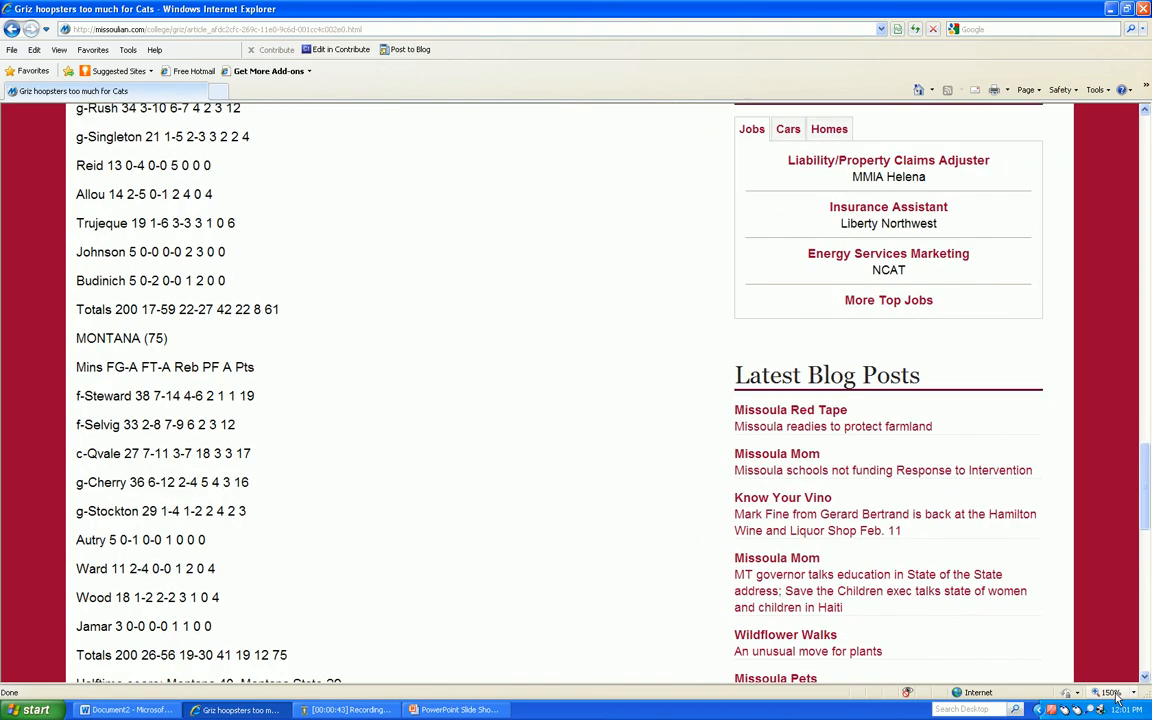
mouse_move(1146, 509)
left_mouse_down()
mouse_move(1147, 455)
mouse_move(1149, 522)
left_mouse_up()
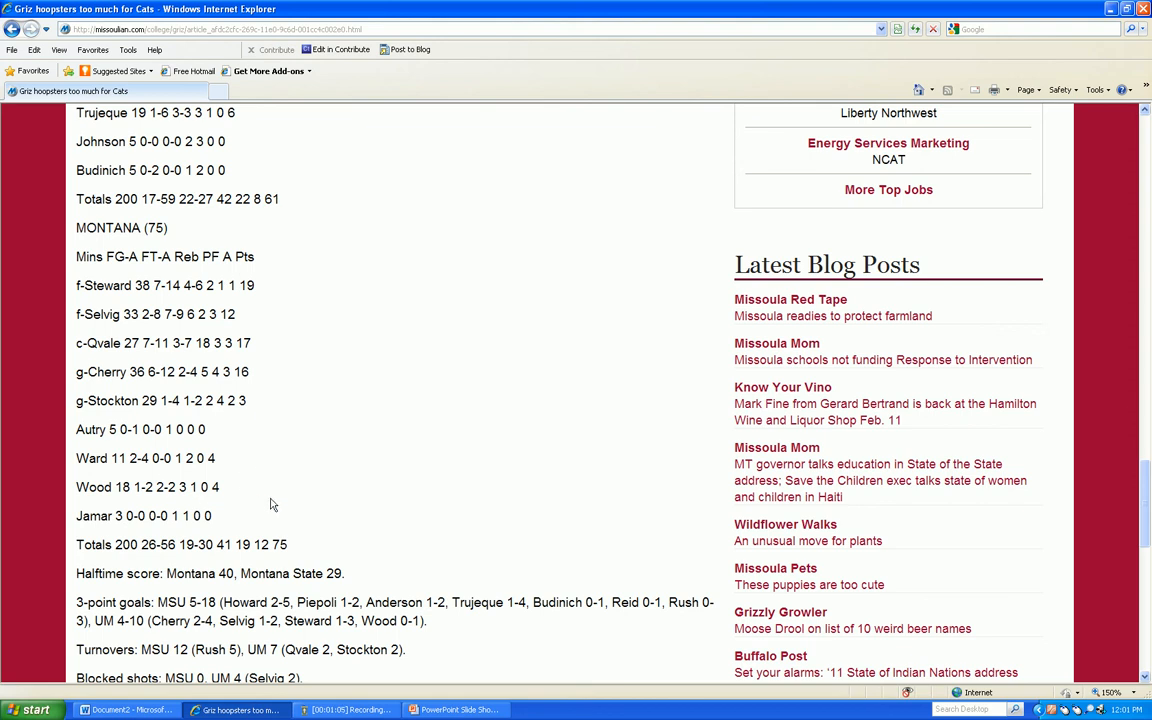
Copy the Montana statistics from the column headings through the last player's line and paste them into the blank Word document
left_click_drag(248, 517, 78, 284)
left_click(77, 259, "shift")
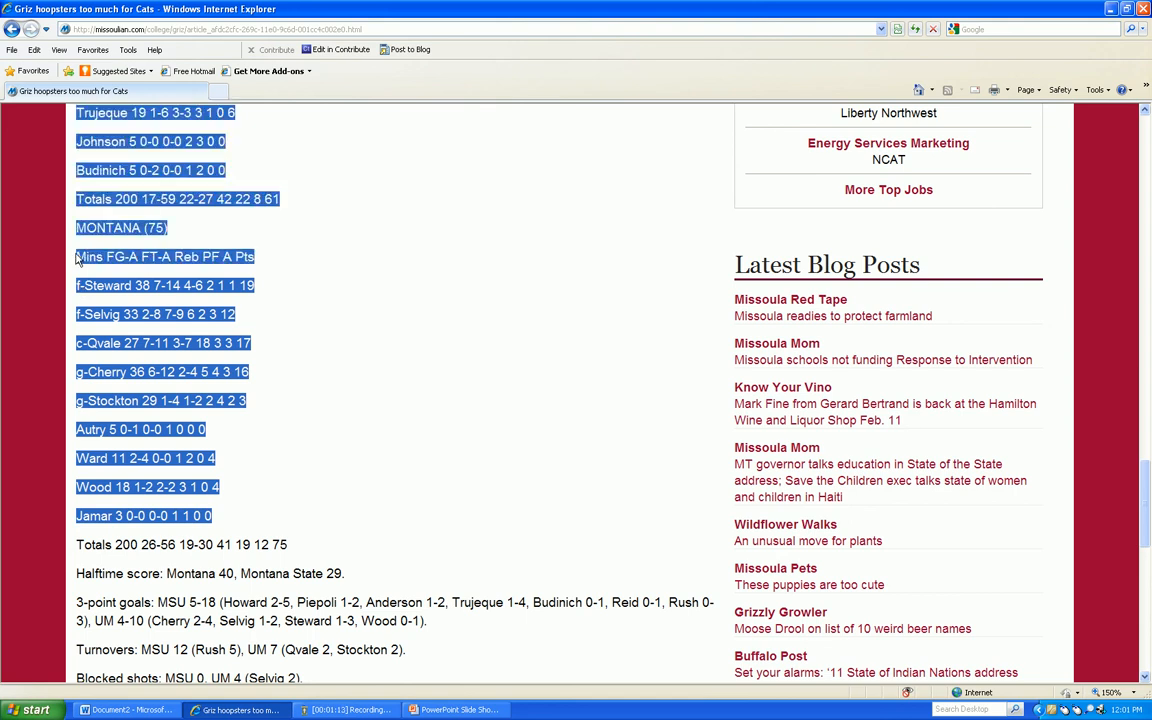
left_click(162, 269)
left_click_drag(224, 517, 78, 258)
key("ctrl+c")
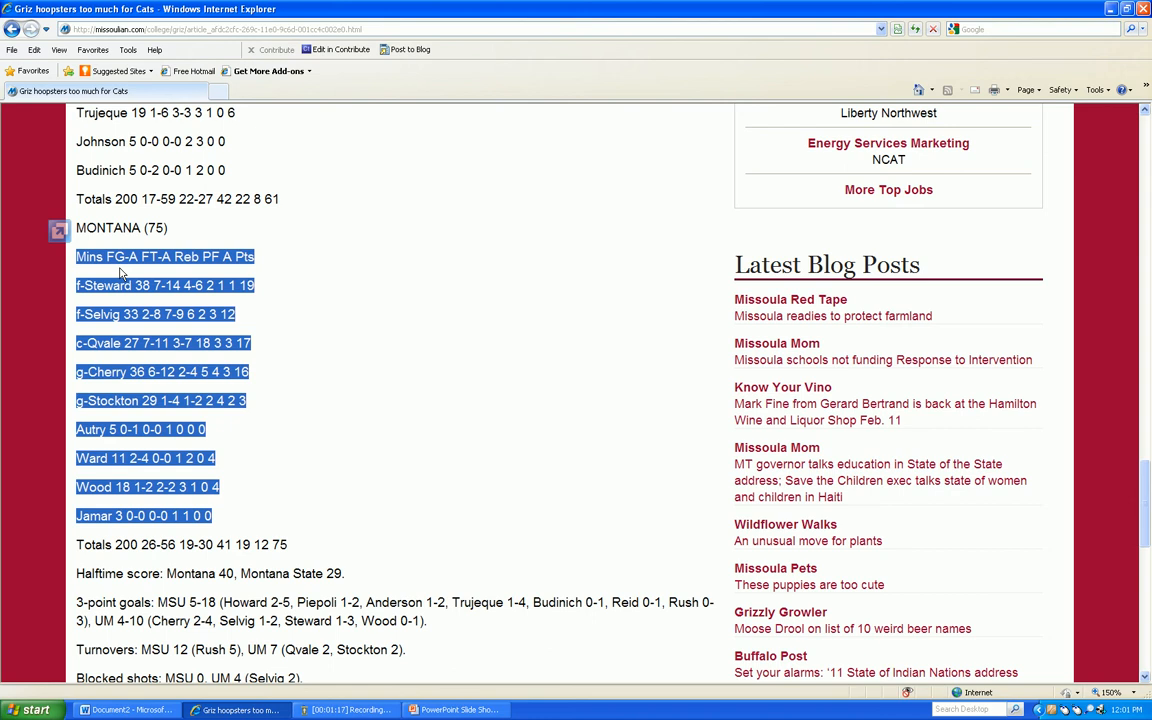
key("alt+Tab")
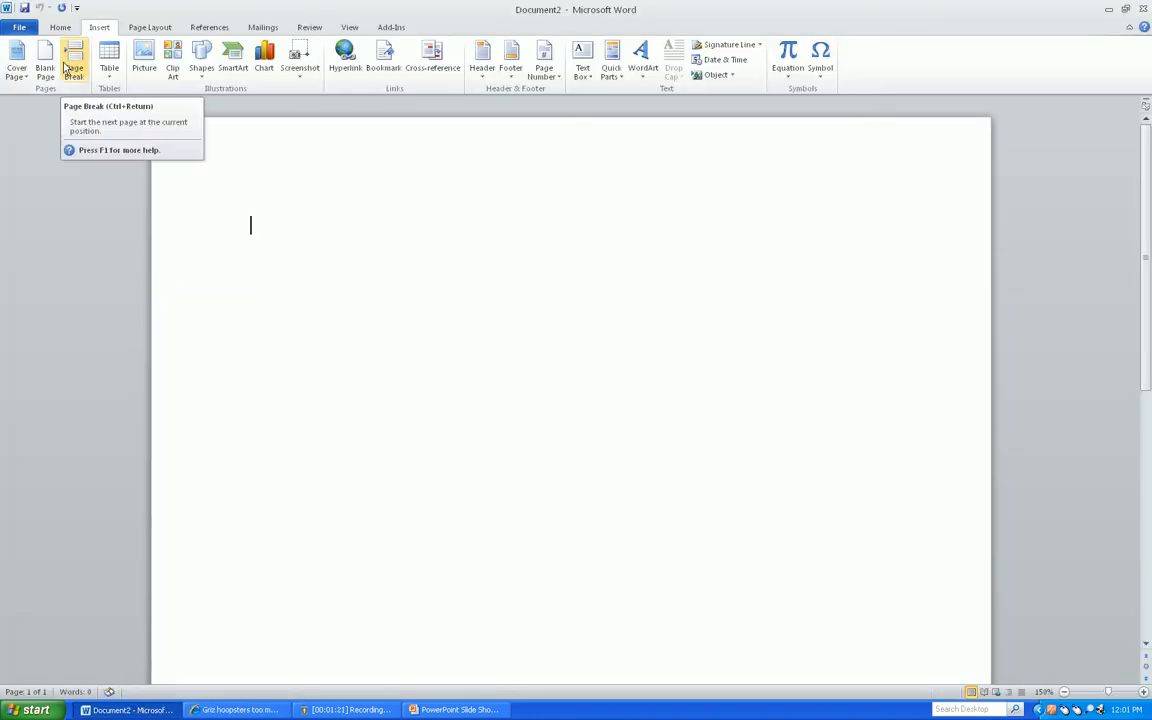
left_click(202, 66)
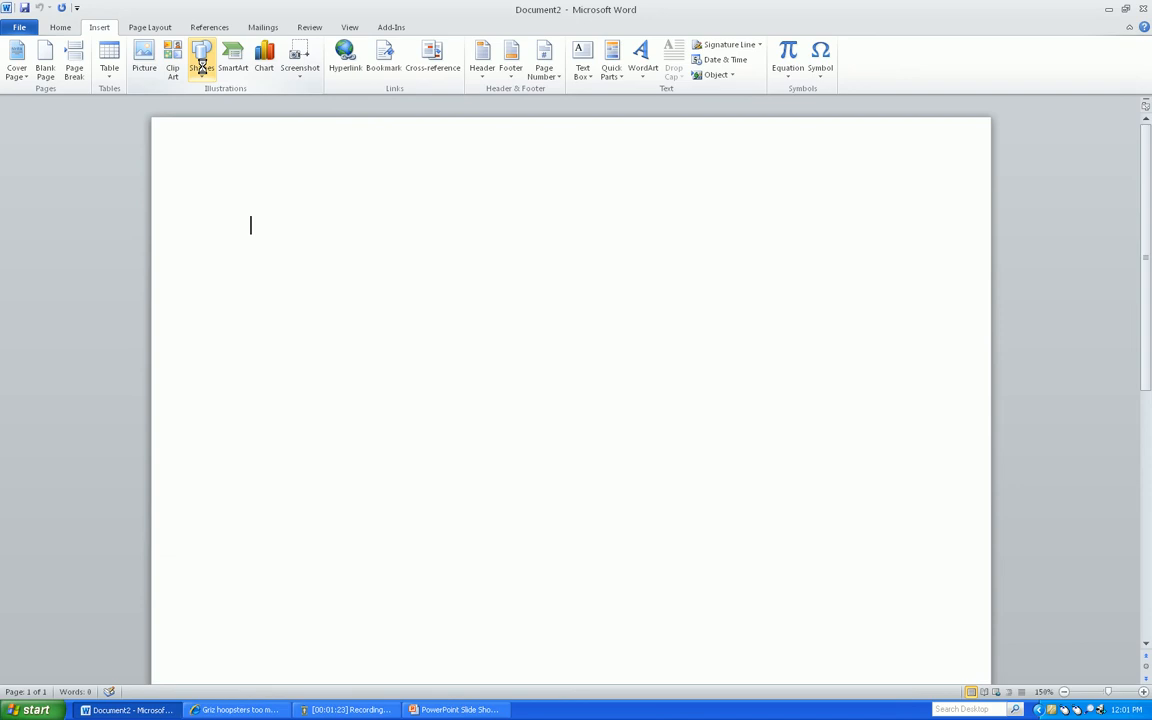
key("ctrl+v")
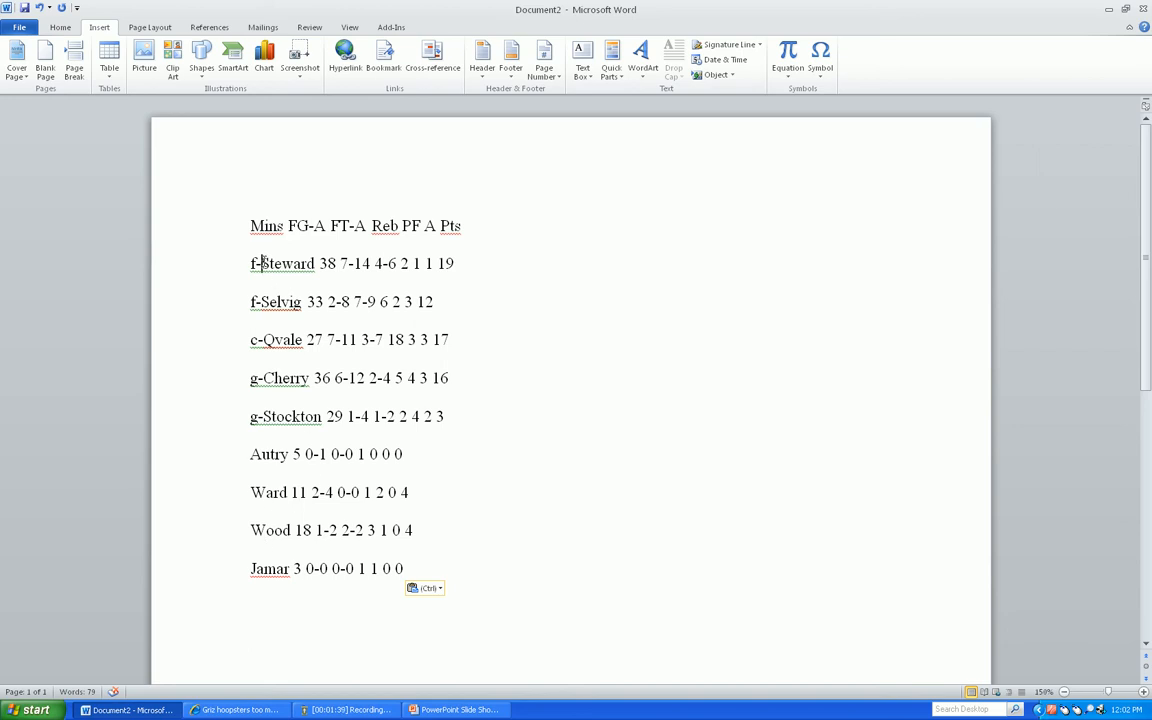
Delete the position prefixes (f-, c-, g-) in front of the five starters' names
left_click_drag(262, 263, 250, 263)
key("Delete")
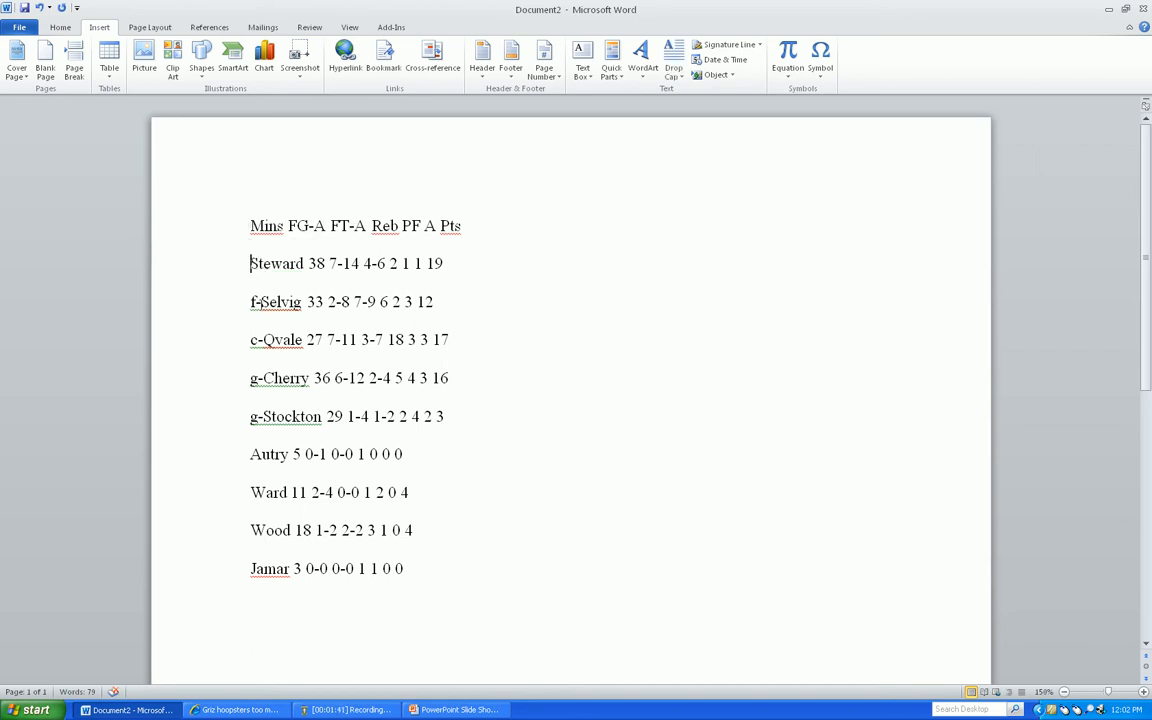
left_click_drag(261, 301, 250, 416)
key("Delete")
key("Delete")
key("Delete")
key("Delete")
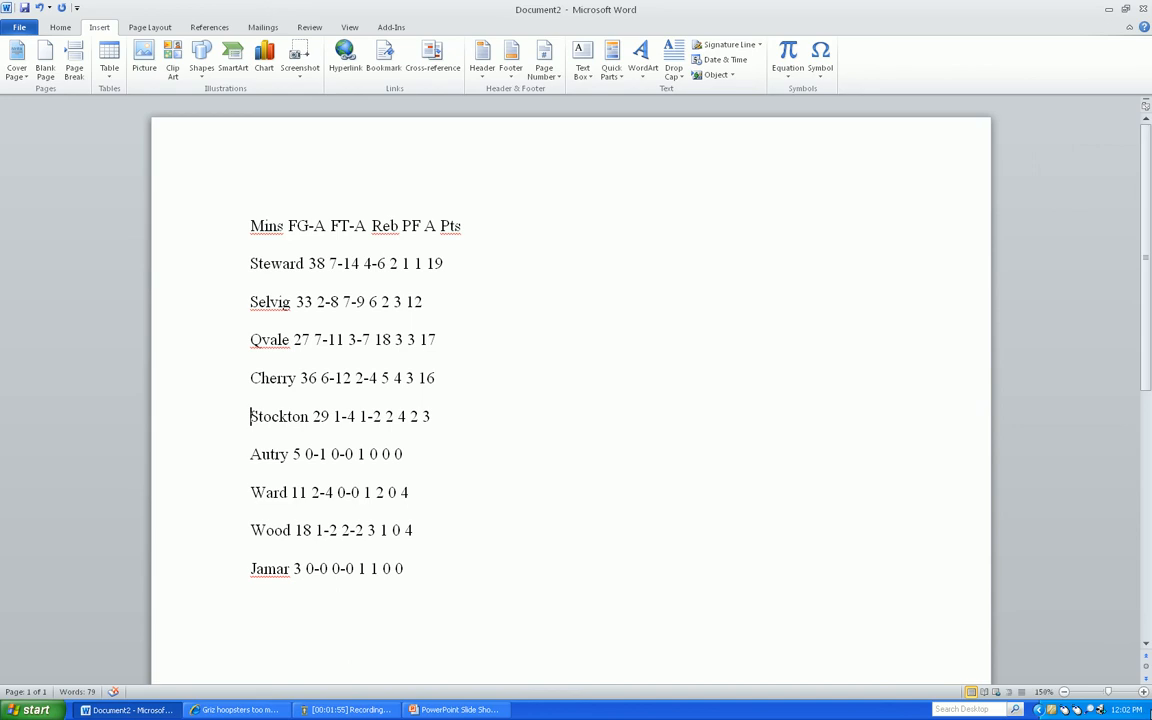
Add the heading "Player" before "Mins" in the first line of the pasted statistics
left_click(1144, 692)
left_click(1144, 692)
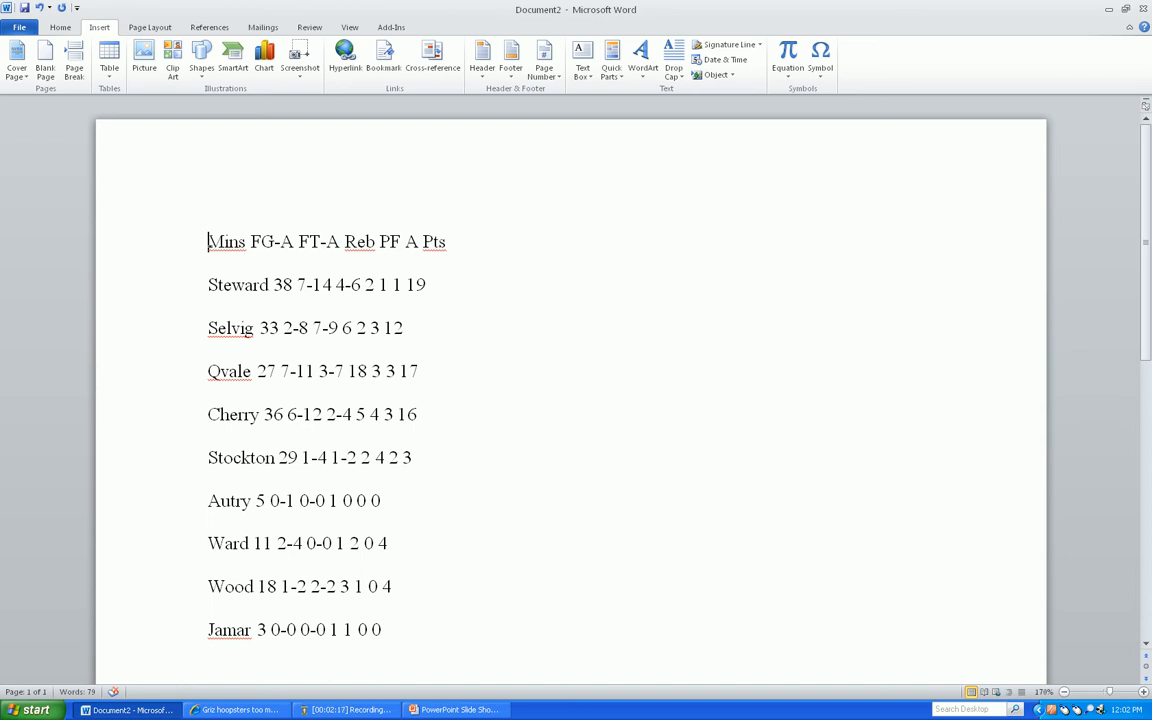
type("Player")
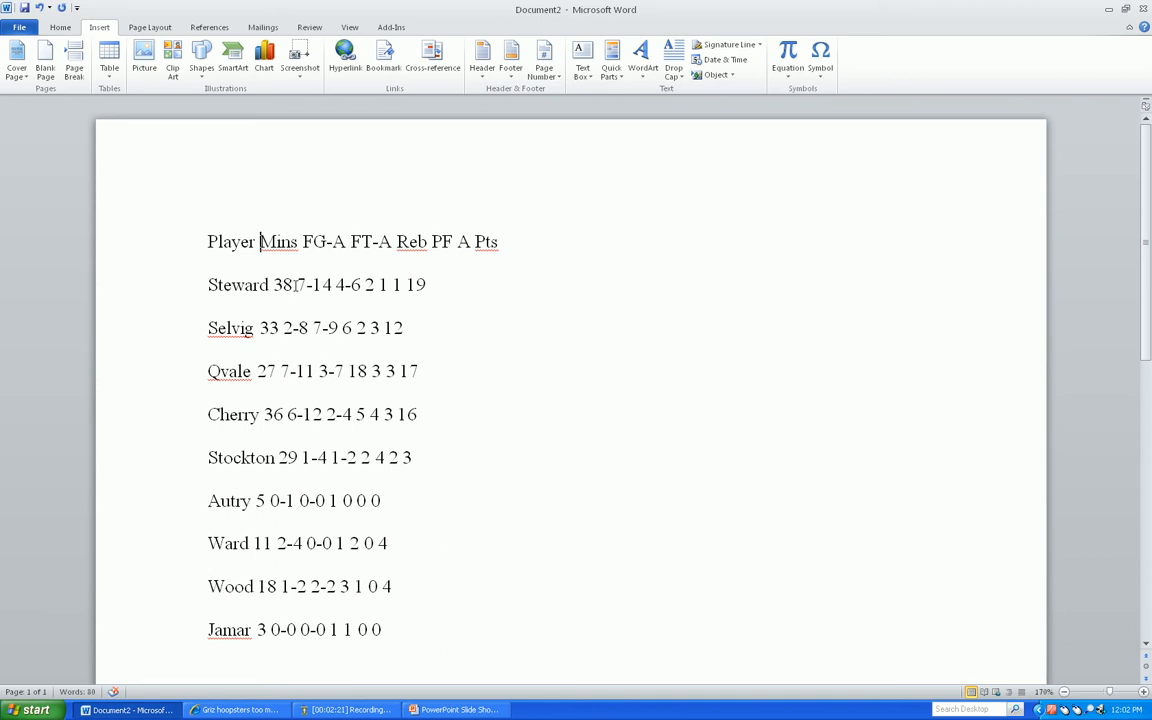
left_click(295, 284)
Replace every hyphen in the document with a space using Find and Replace
left_click(62, 28)
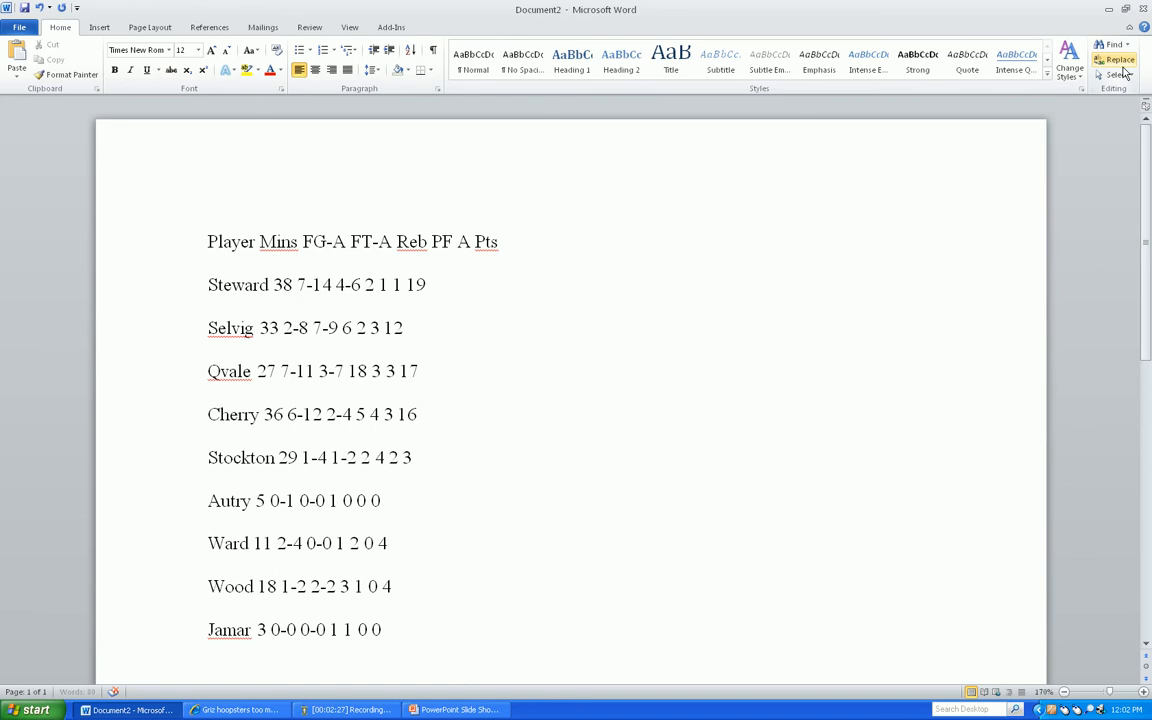
left_click(1120, 62)
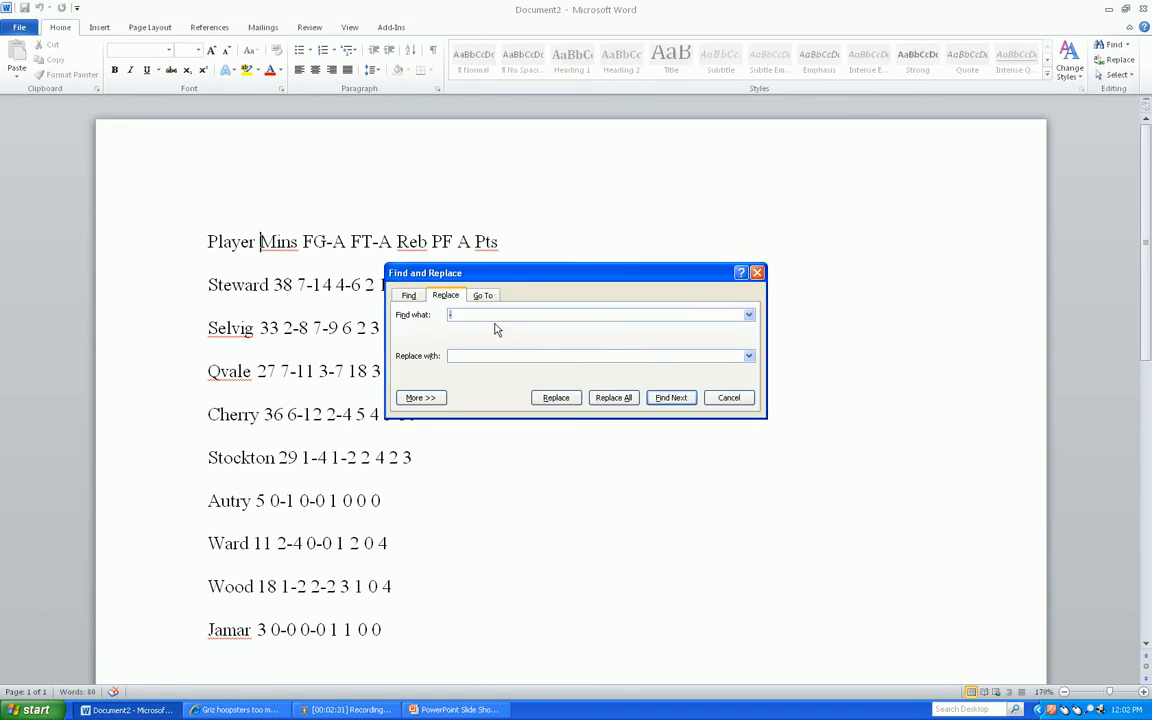
left_click(477, 356)
left_click(558, 398)
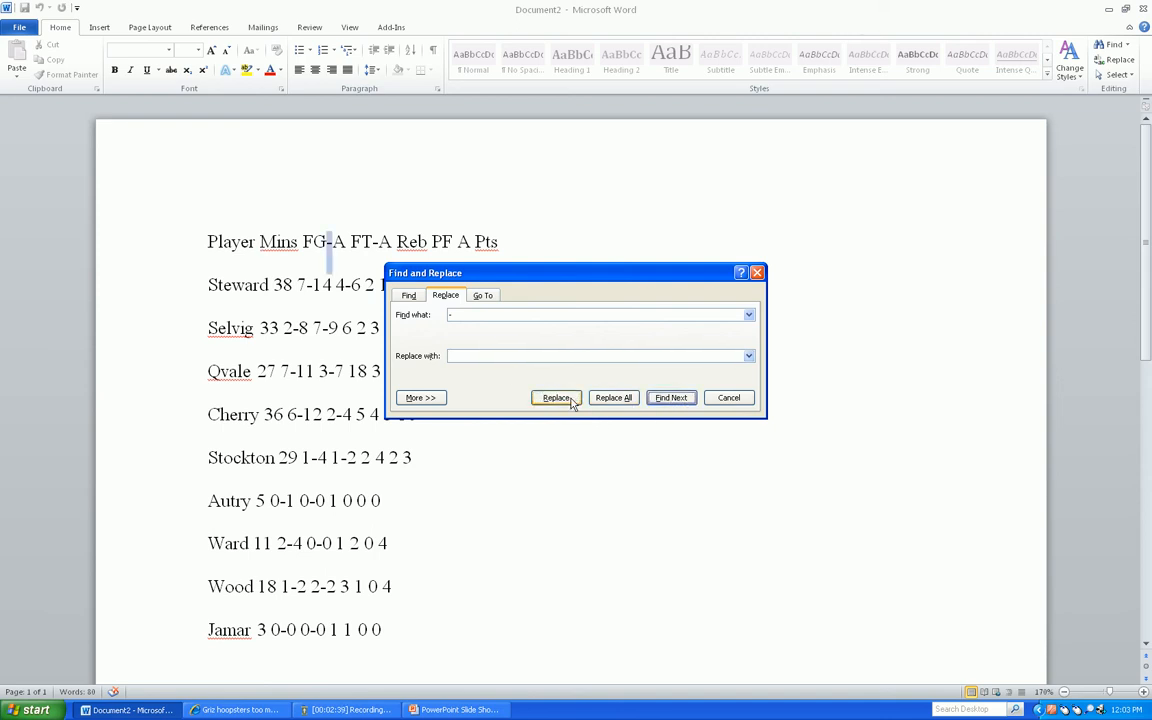
left_click(570, 401)
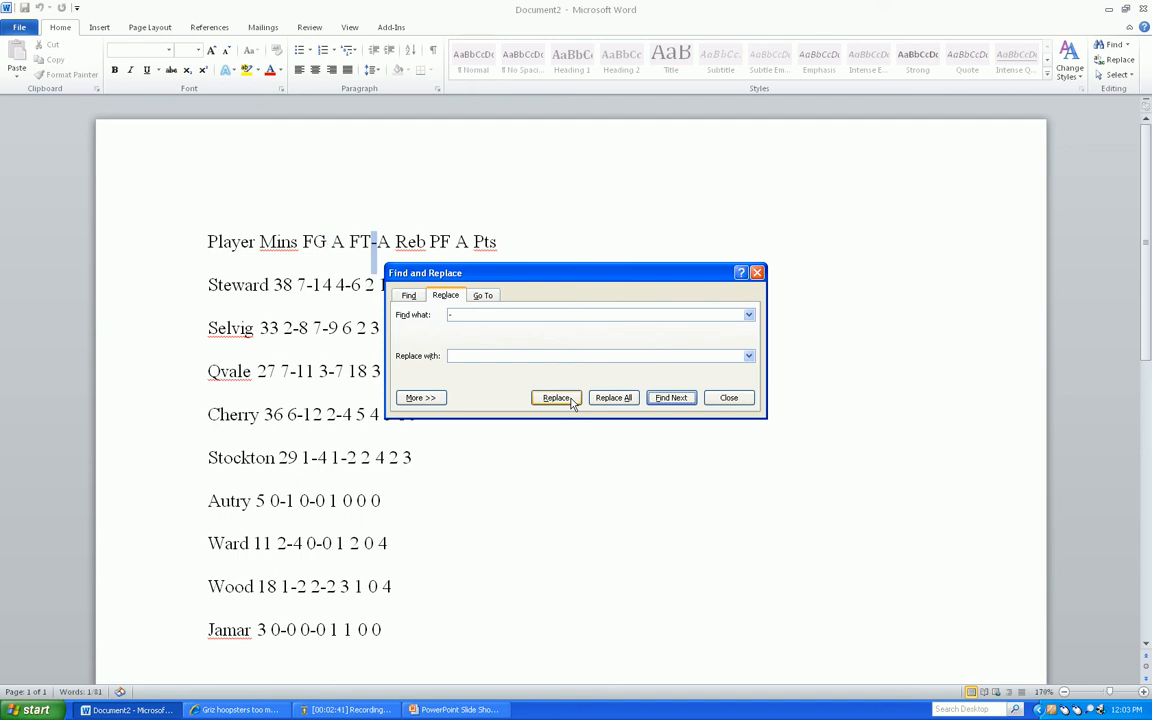
left_click(606, 400)
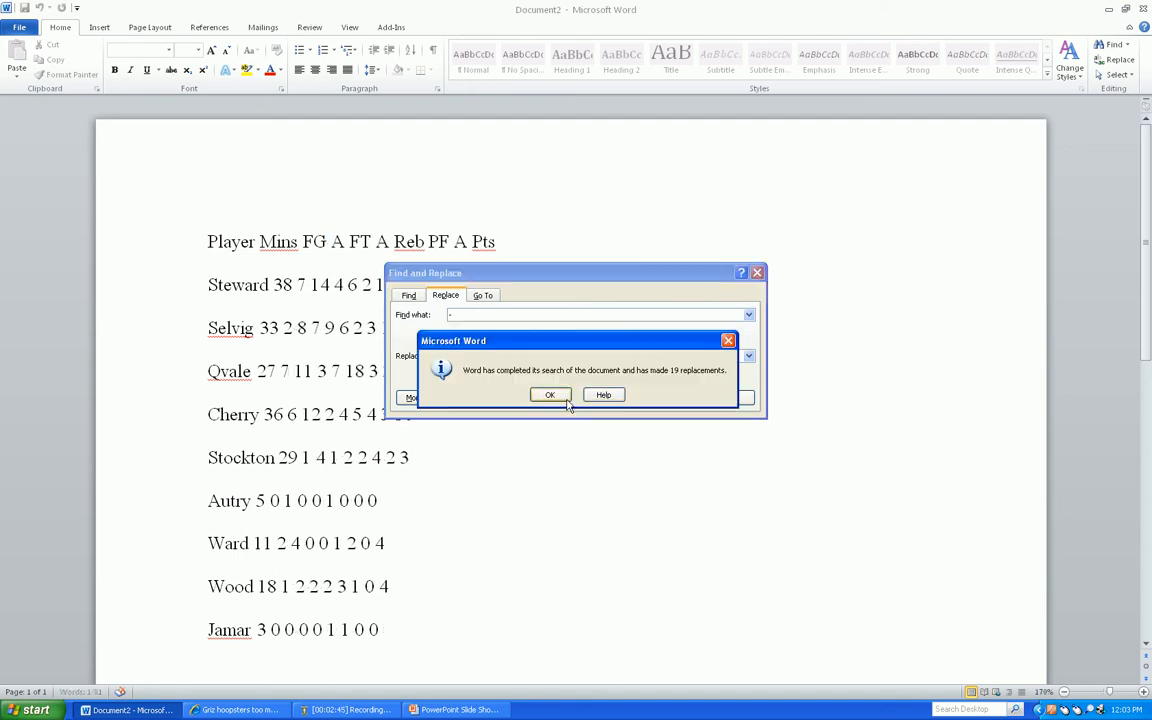
left_click(548, 393)
left_click(560, 399)
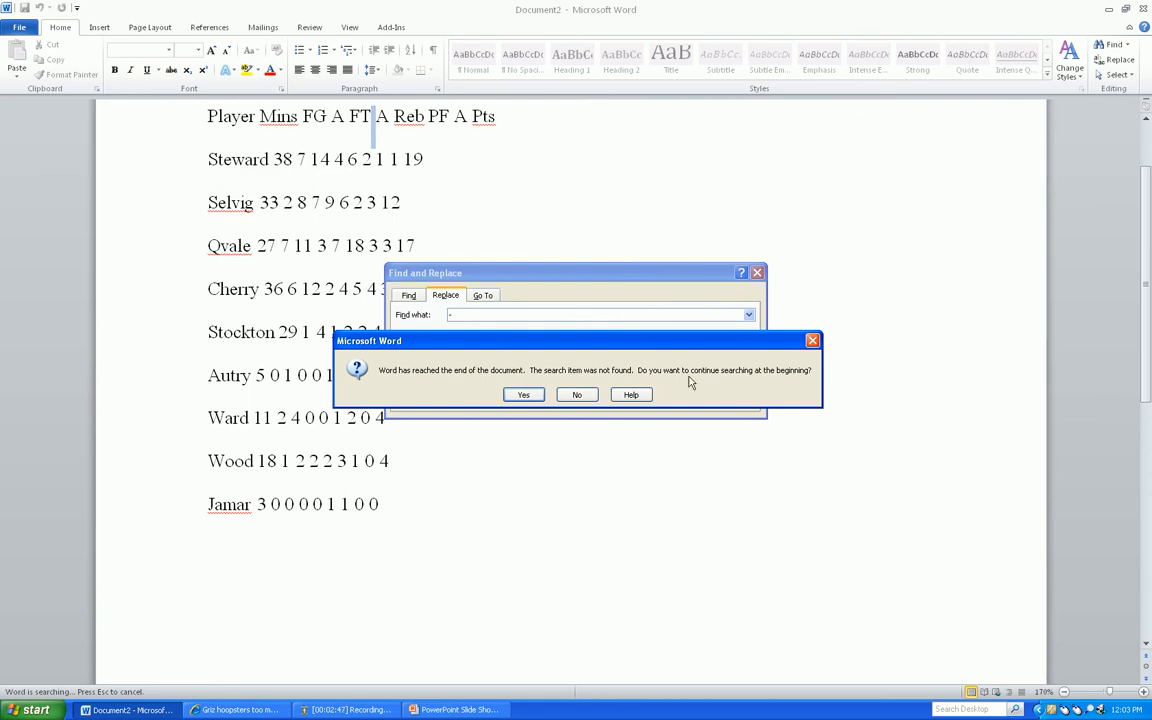
left_click(814, 341)
left_click(757, 273)
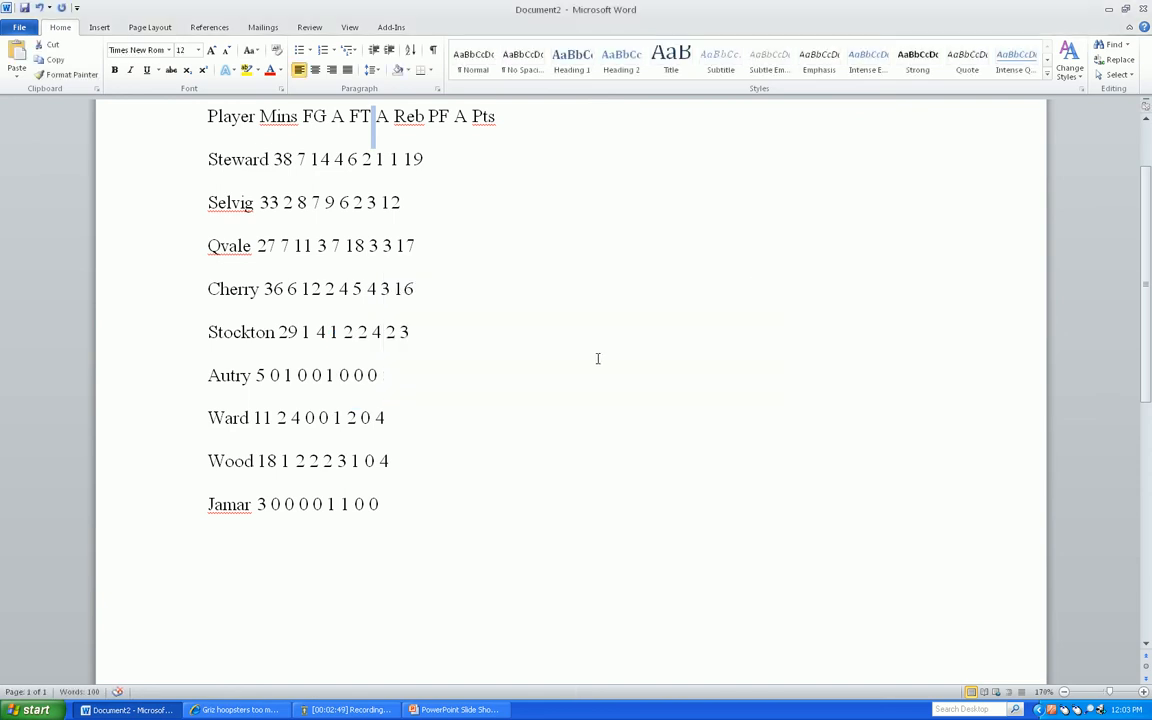
scroll(598, 358, "up", 3)
left_click(503, 370)
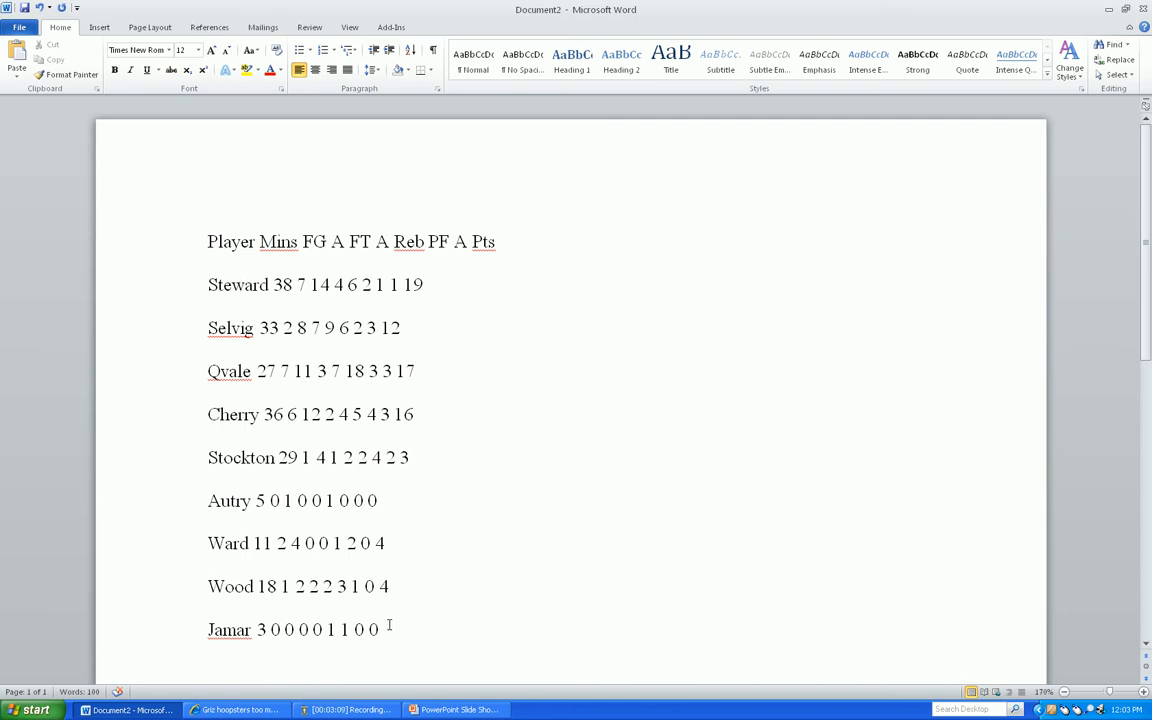
Convert all the statistics lines into a 10-column table, separating the text at spaces with automatic fixed column width
left_click_drag(388, 622, 183, 230)
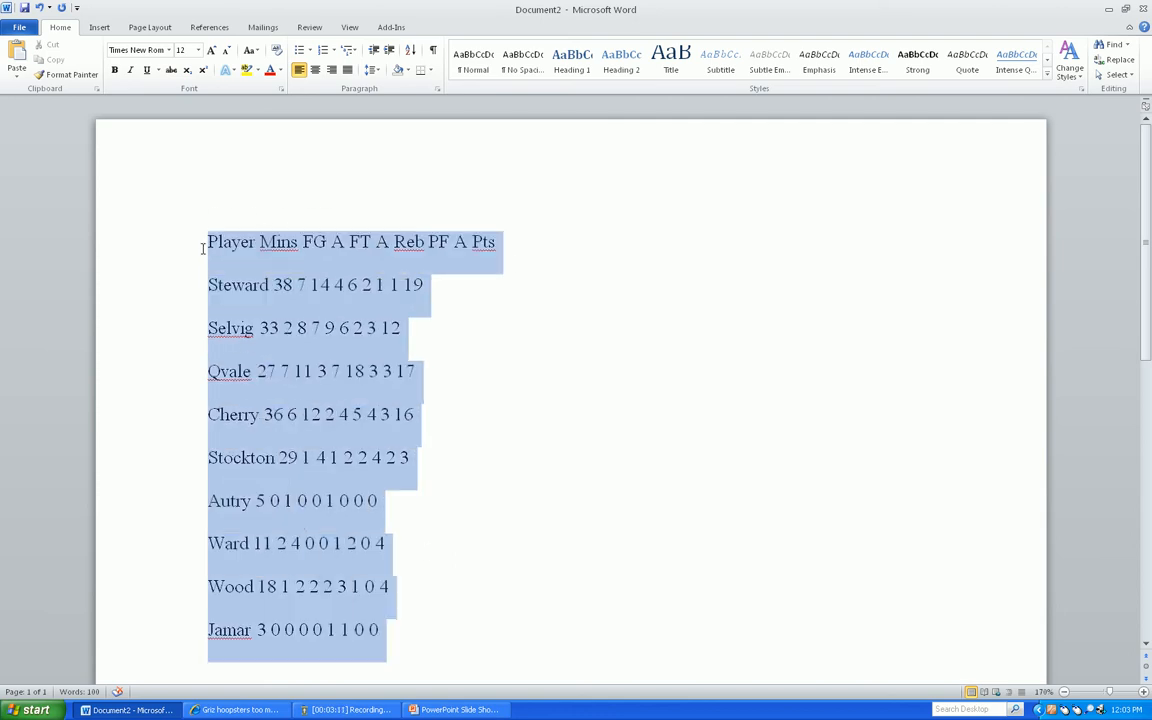
left_click(100, 28)
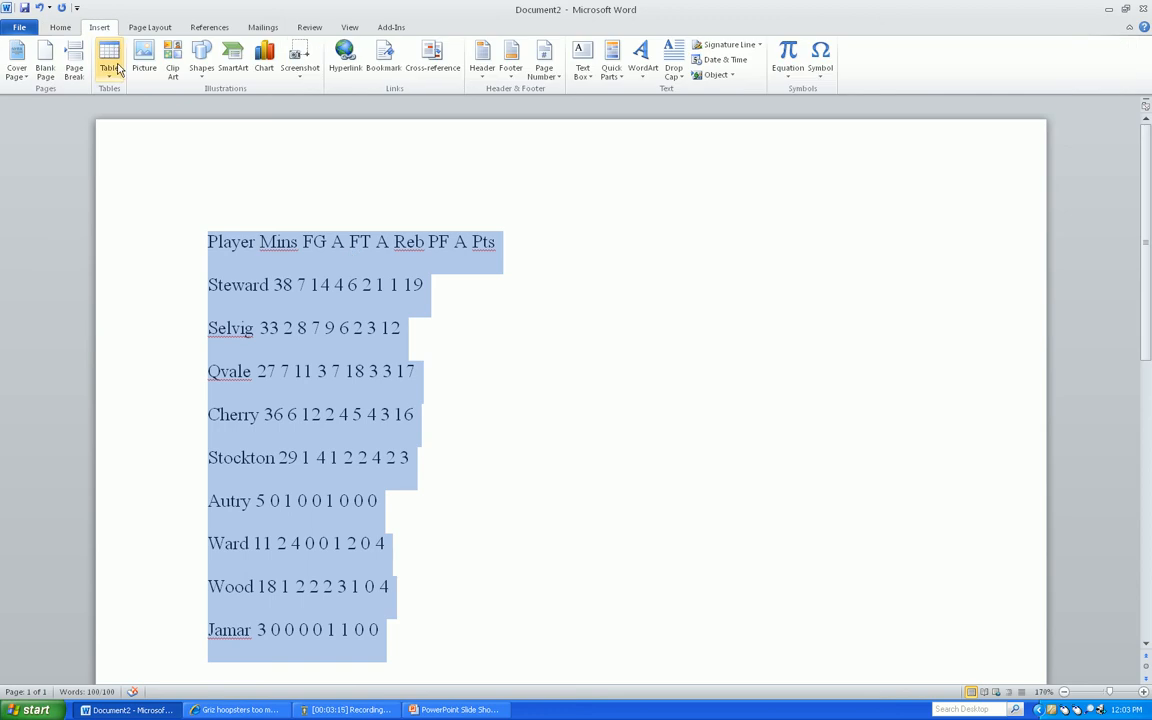
scroll(1030, 620, "up", 1)
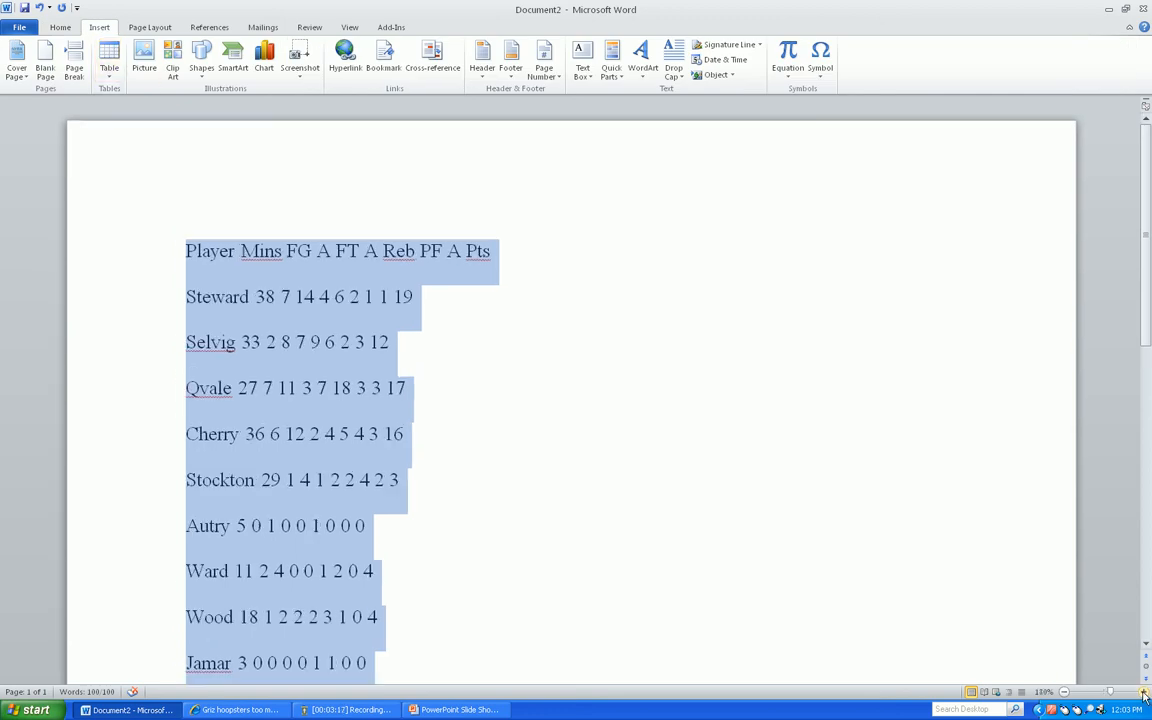
left_click(110, 80)
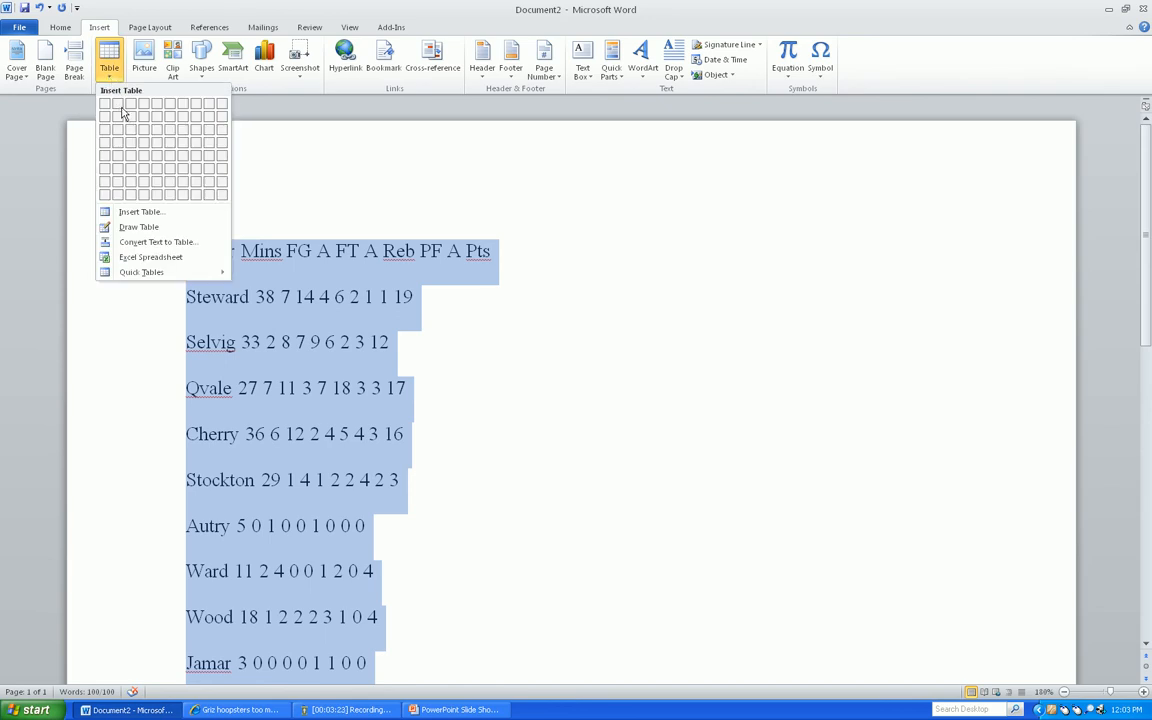
left_click(170, 242)
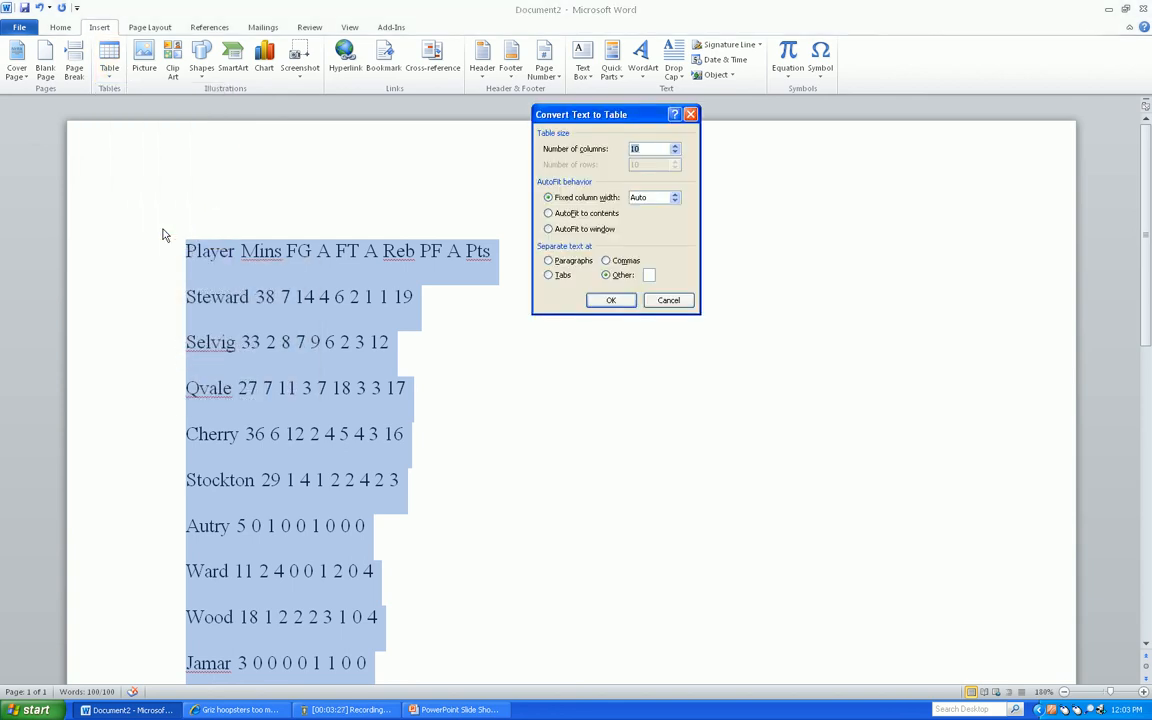
left_click(549, 260)
left_click(606, 275)
left_click(632, 302)
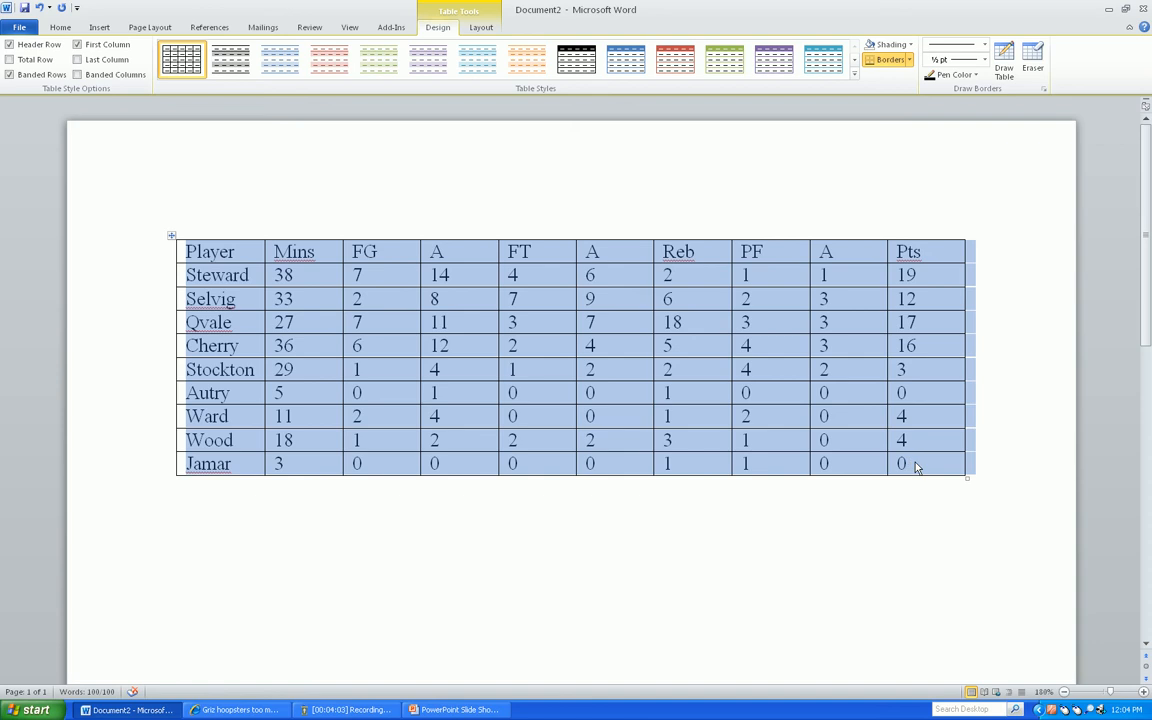
Insert a blank row above the table's last player row and undo the insertion
left_click(251, 465)
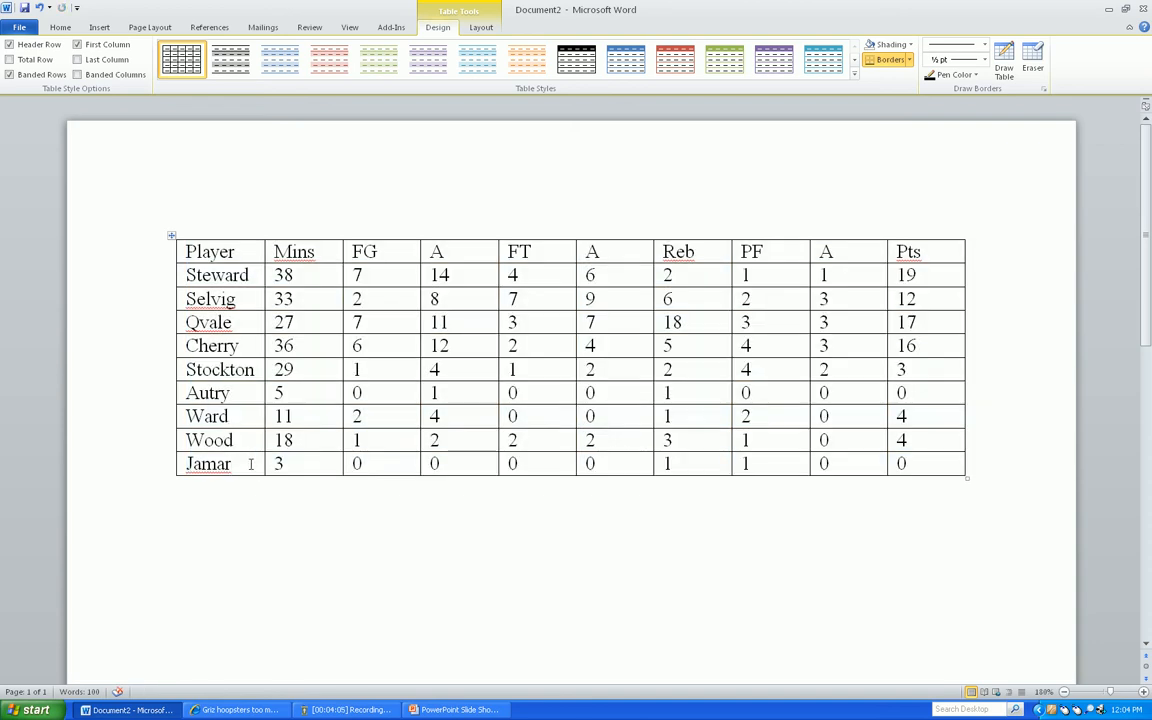
right_click(251, 465)
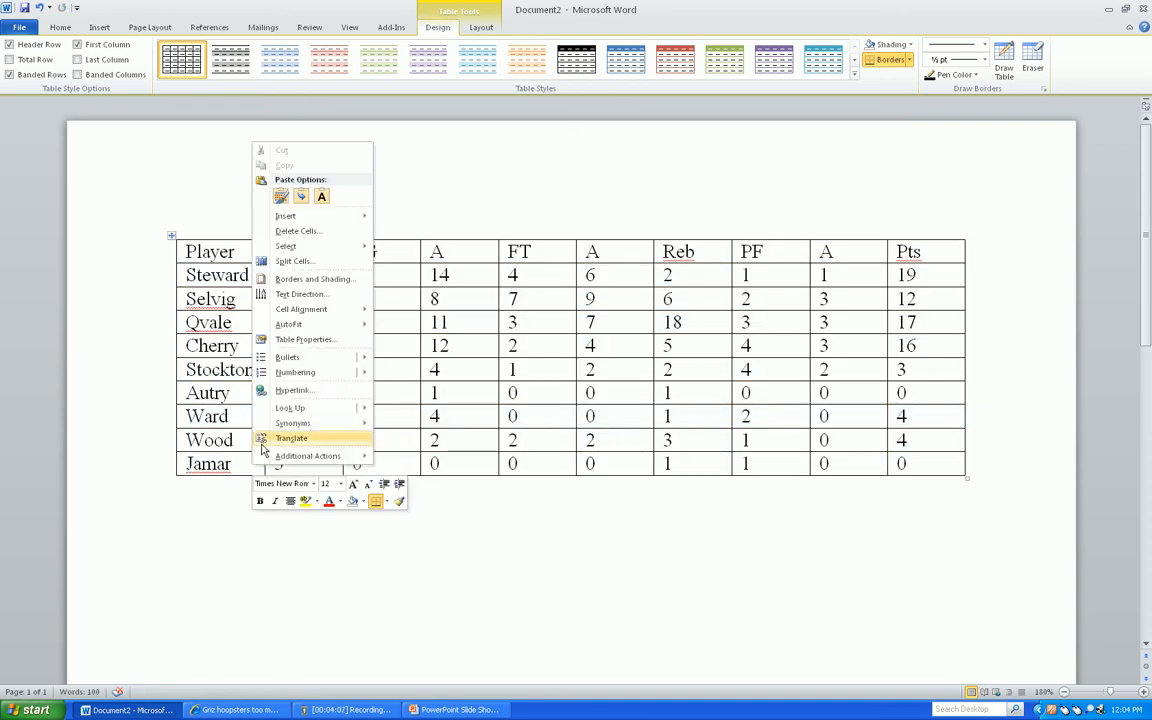
mouse_move(300, 216)
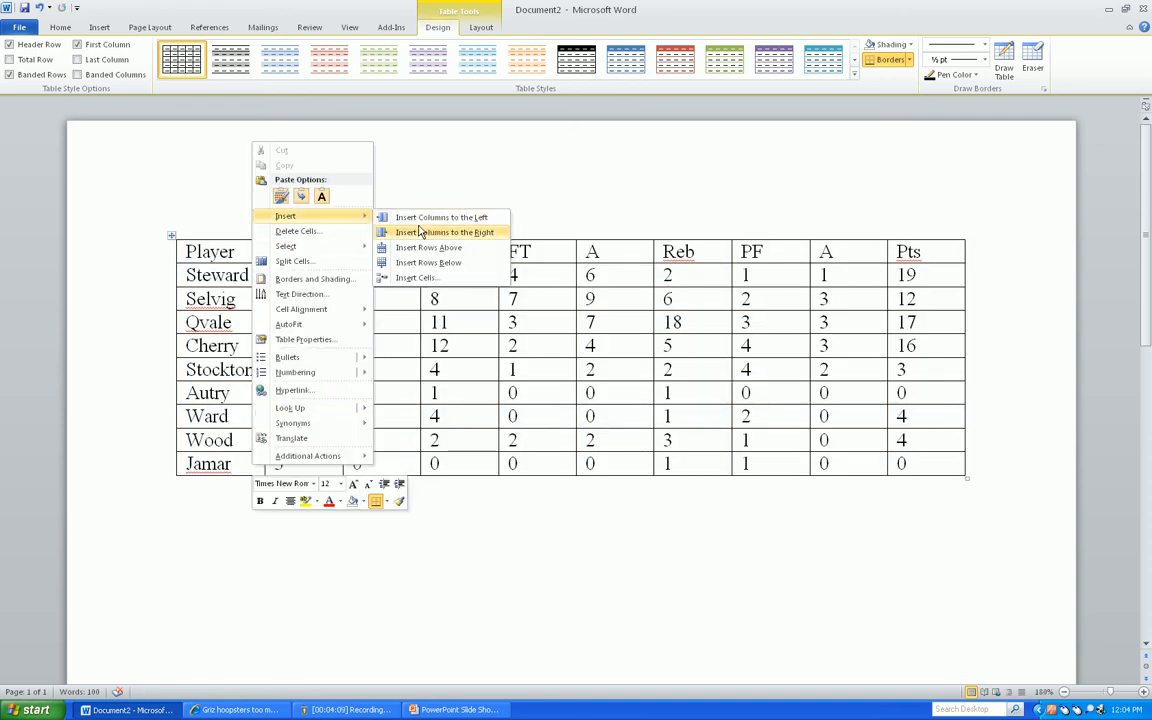
left_click(445, 255)
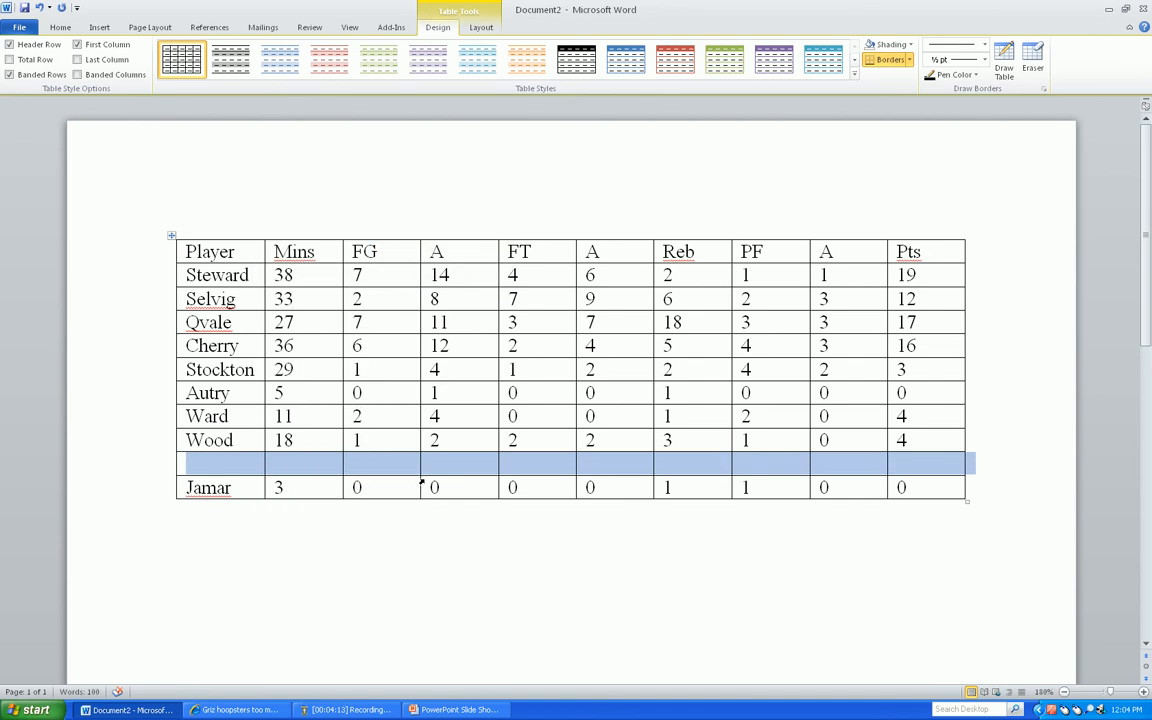
key("ctrl+z")
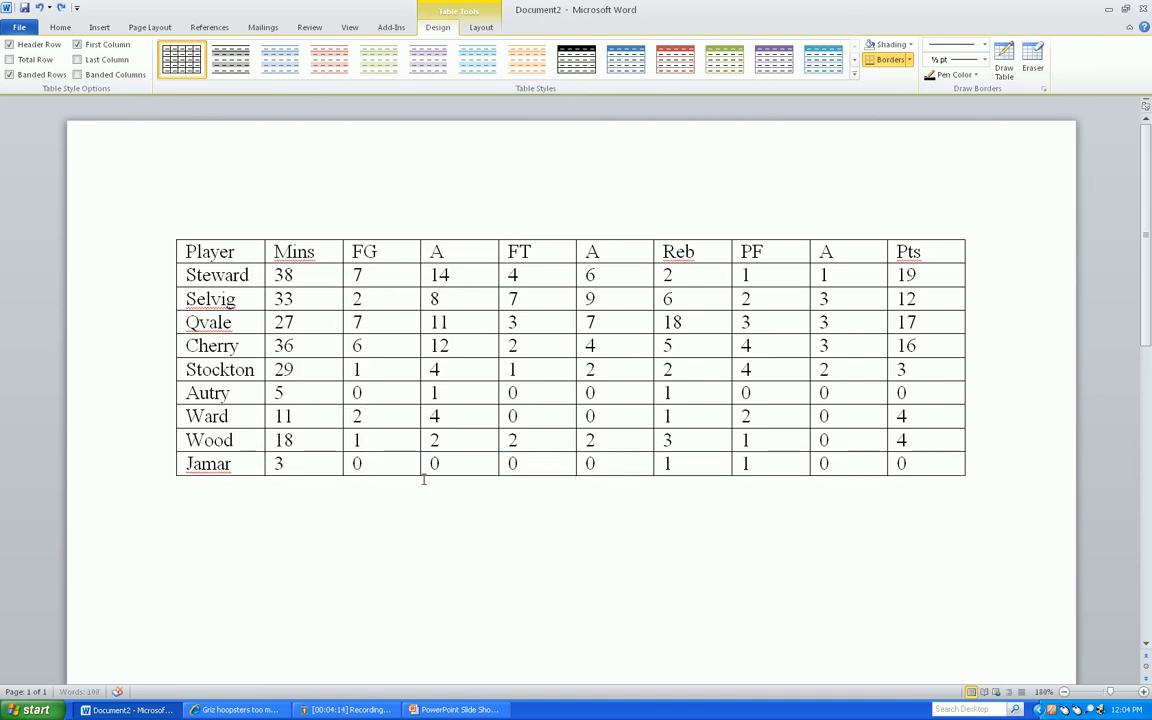
Insert a row below the table's last player row and label its first cell "Totals"
right_click(262, 465)
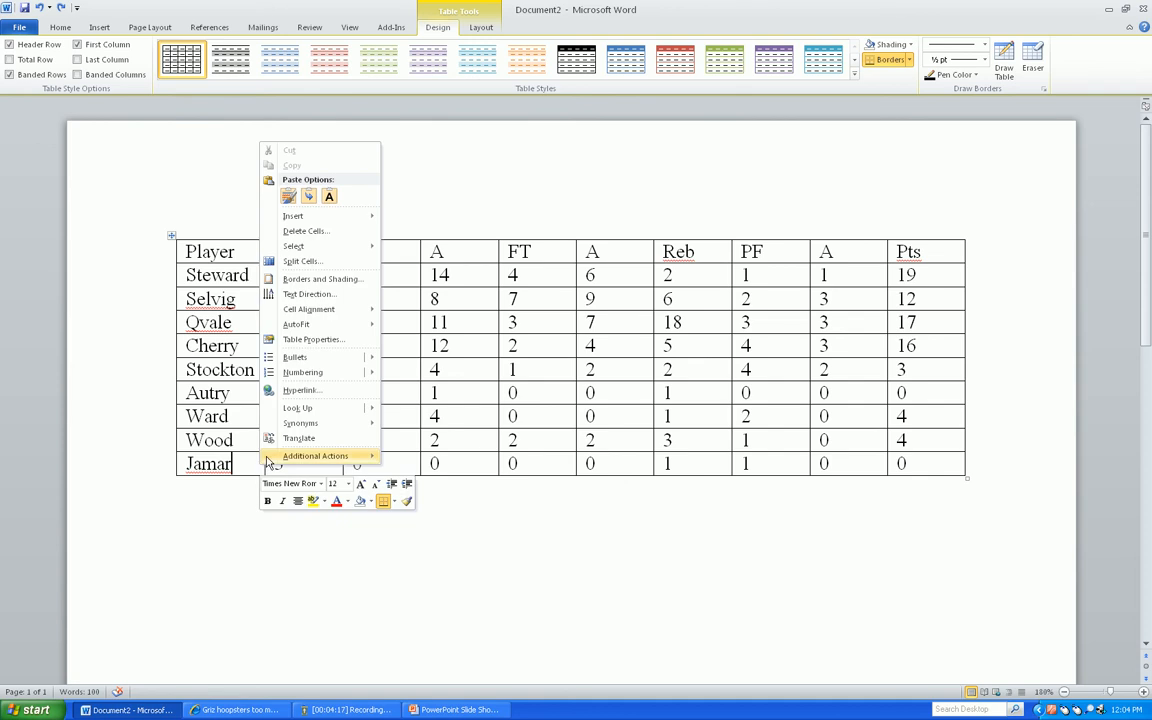
mouse_move(305, 216)
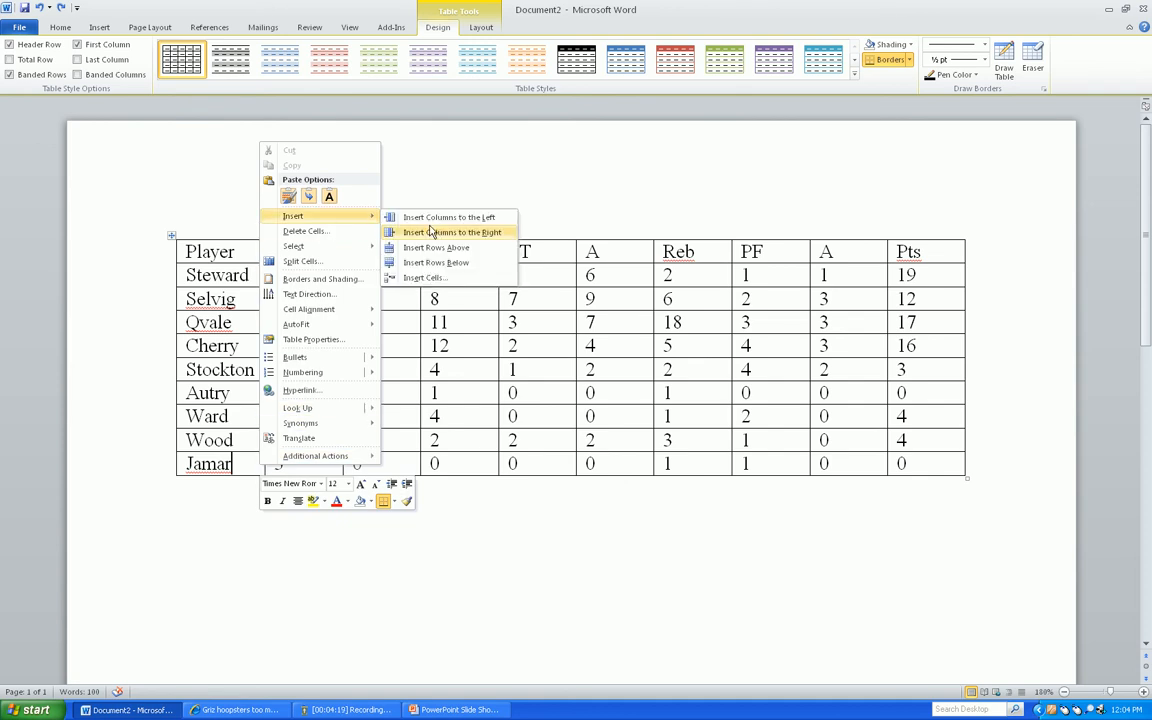
left_click(455, 263)
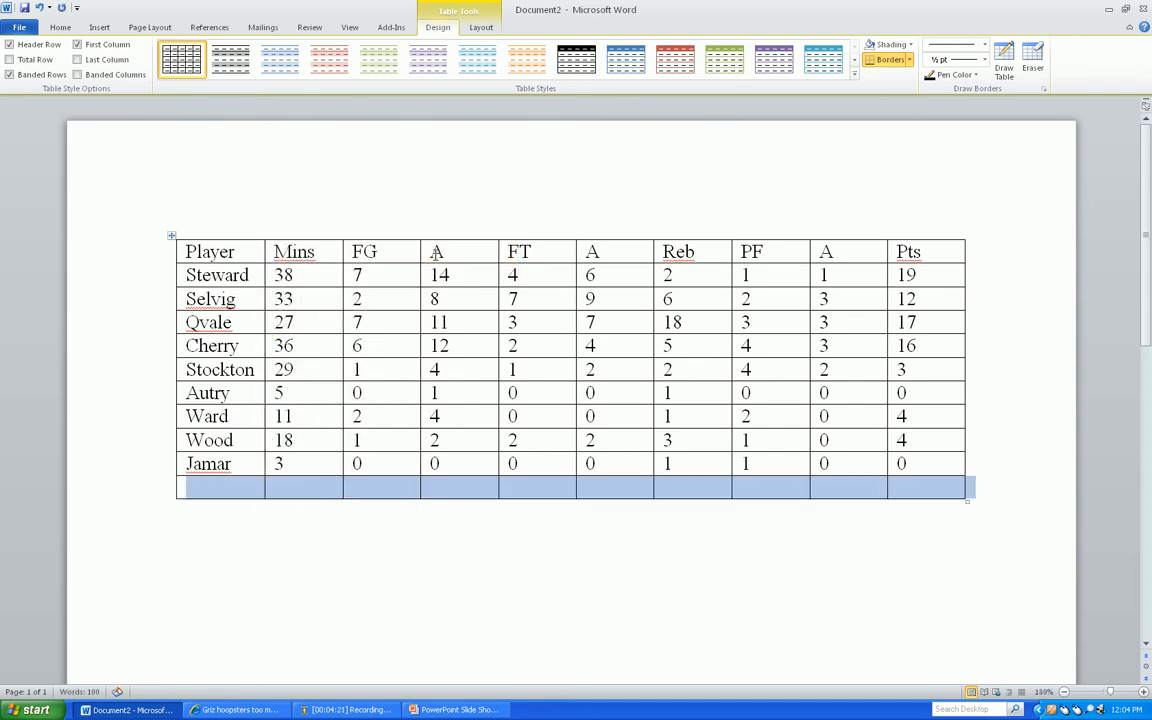
left_click(268, 489)
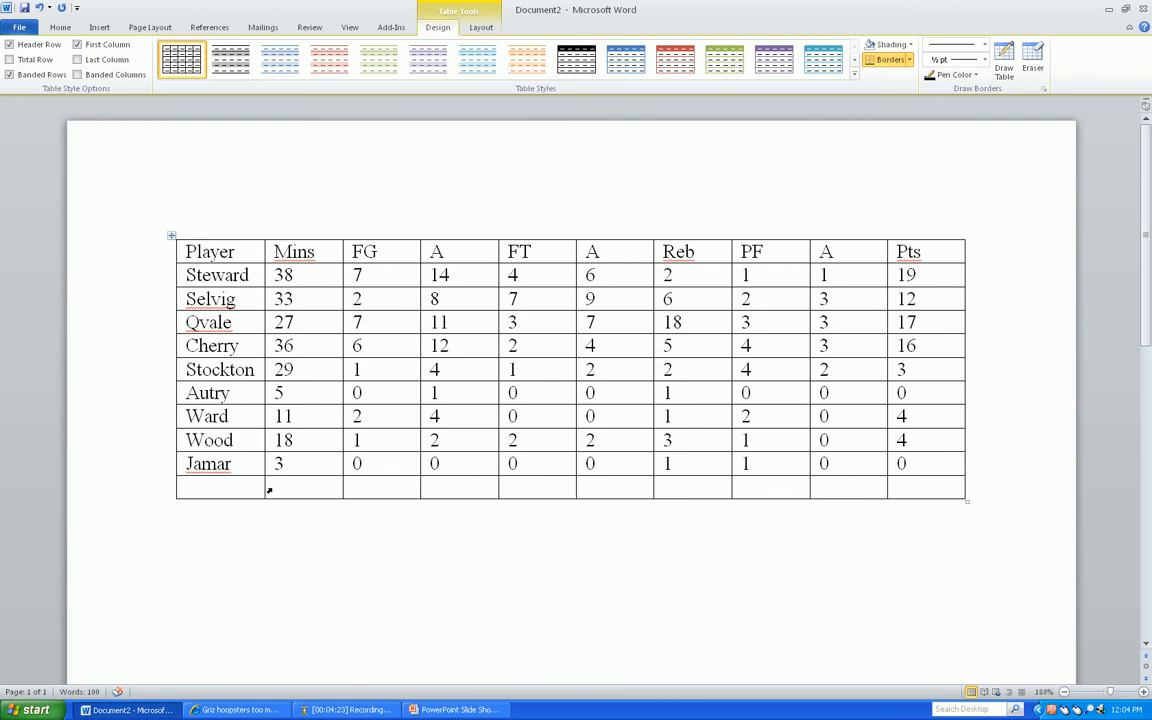
type("Totals")
key("Tab")
Insert the formula =SUM(ABOVE) in the Totals row under the Pts column
left_click(912, 487)
left_click(480, 28)
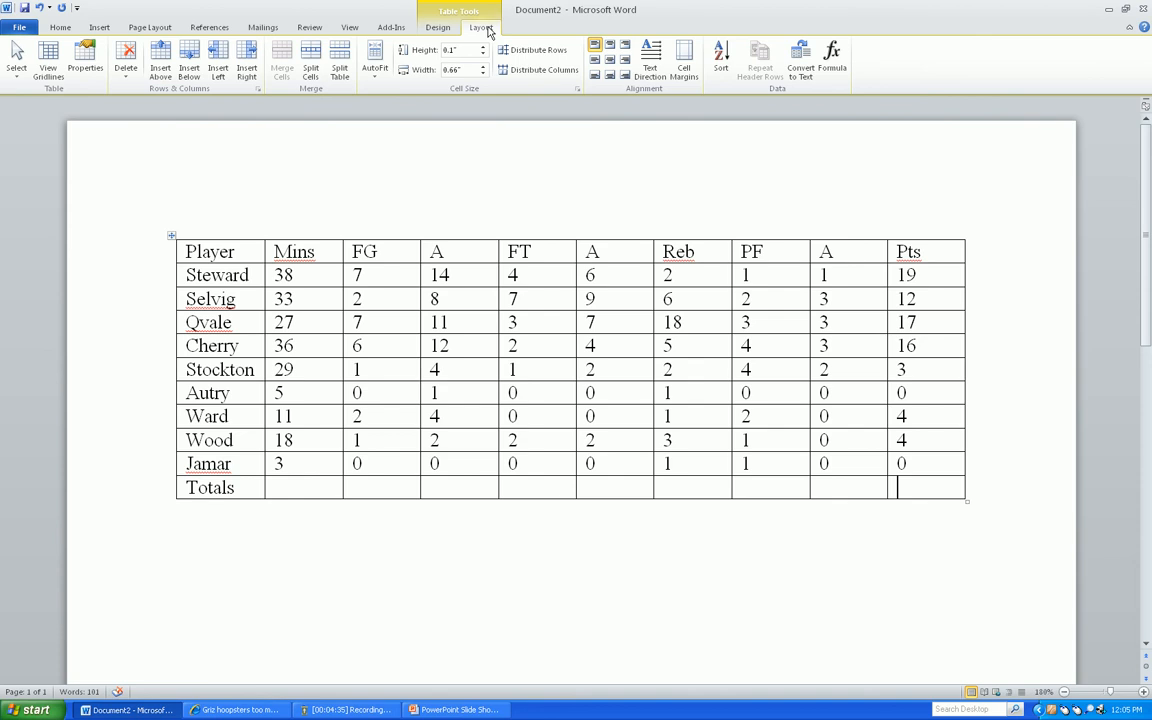
left_click(836, 68)
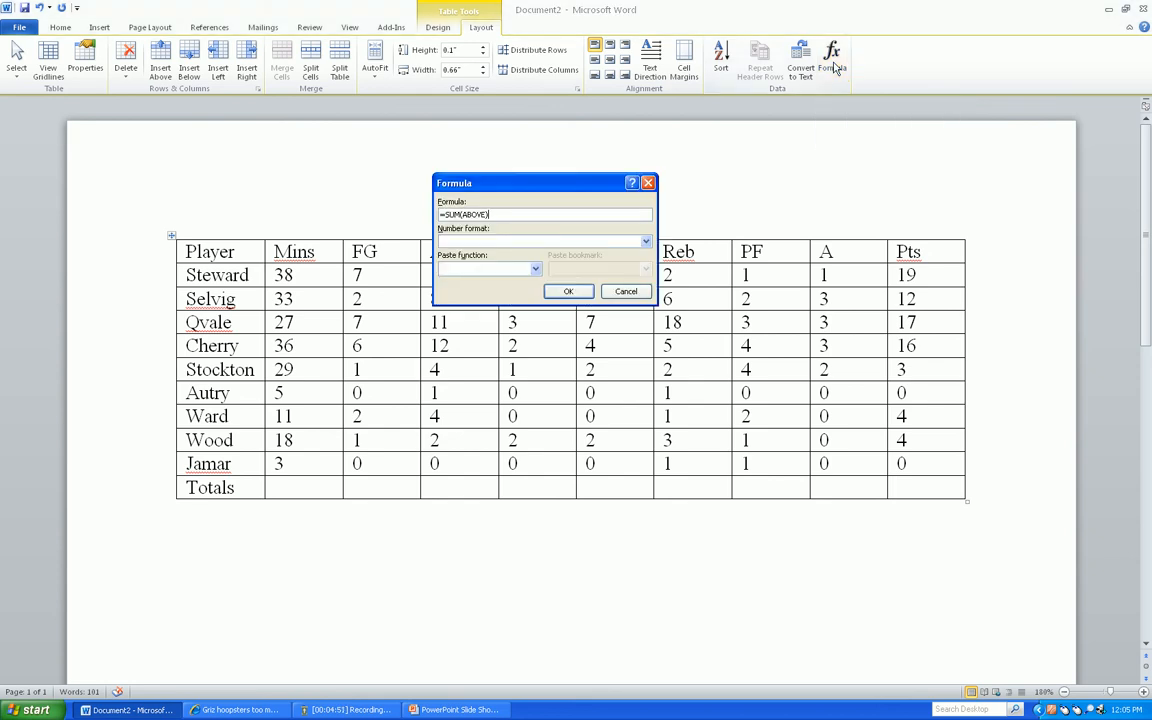
left_click_drag(543, 187, 605, 176)
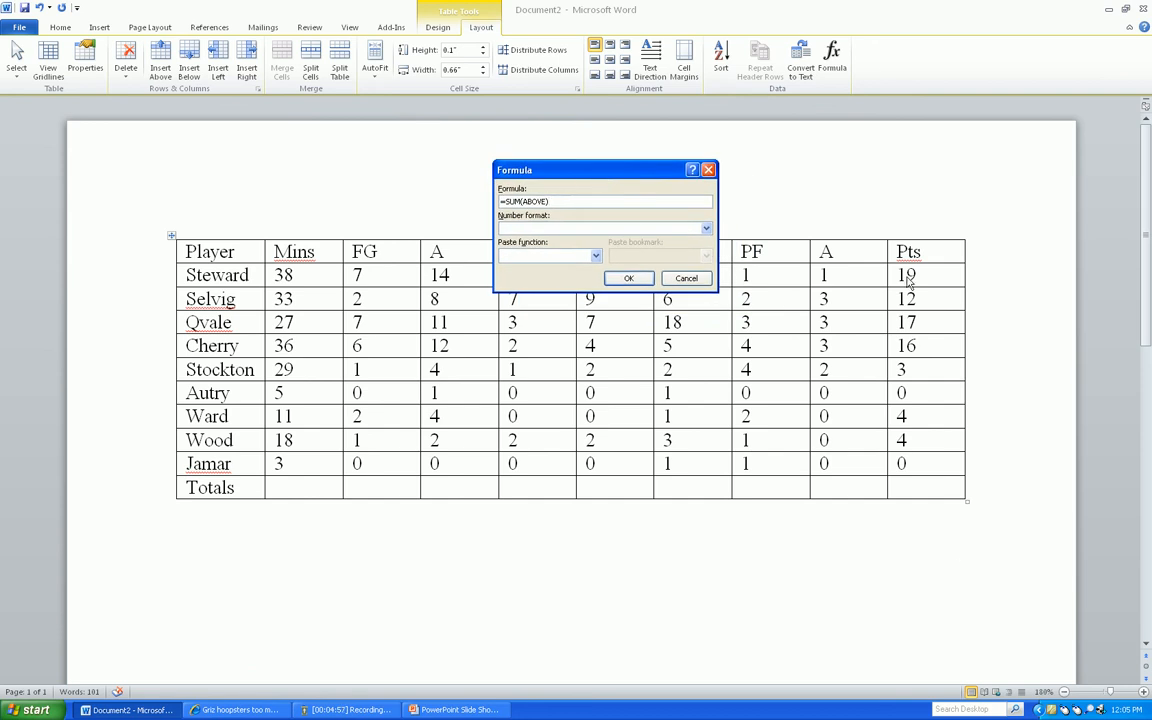
left_click(646, 284)
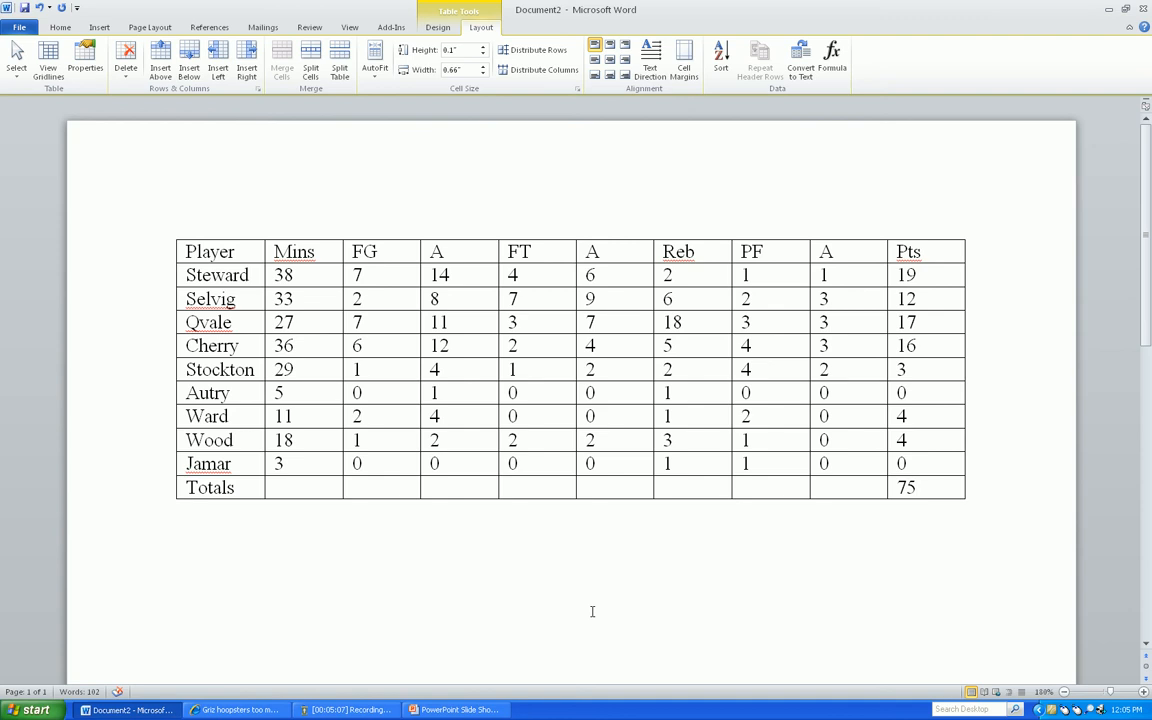
Switch to the article in Internet Explorer to check the published final score, and return to the Word document
key("alt+Tab")
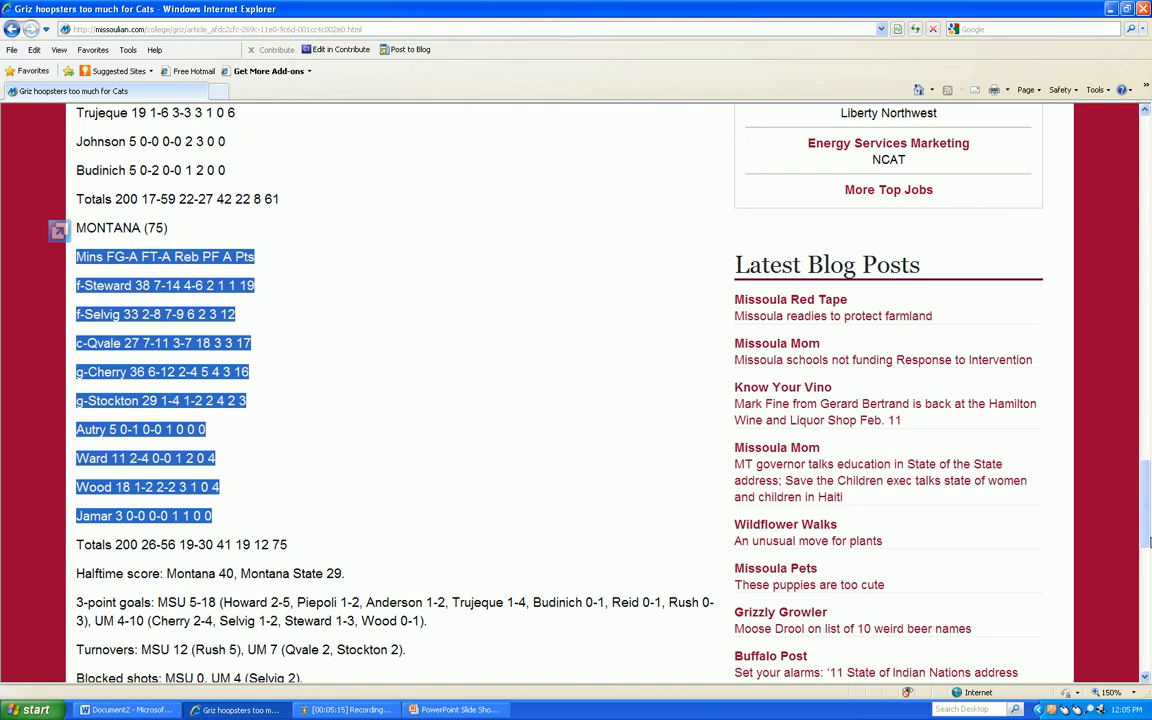
left_click_drag(1149, 541, 1149, 244)
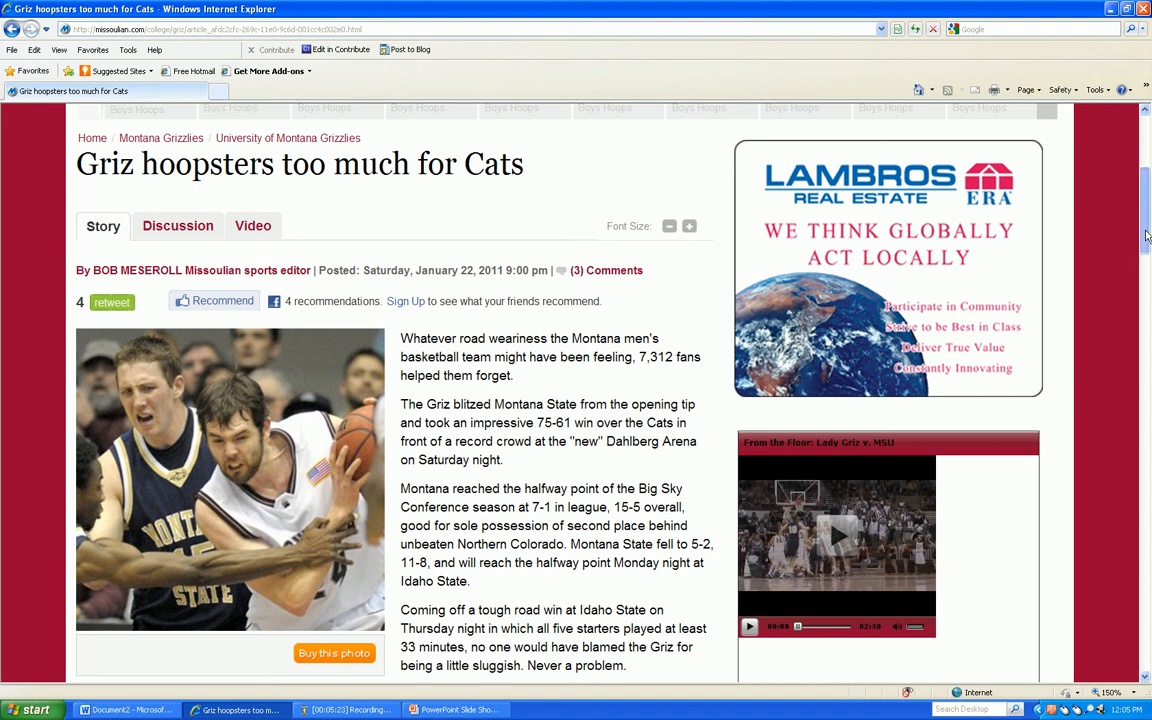
left_click_drag(1147, 237, 1150, 443)
key("alt+Tab")
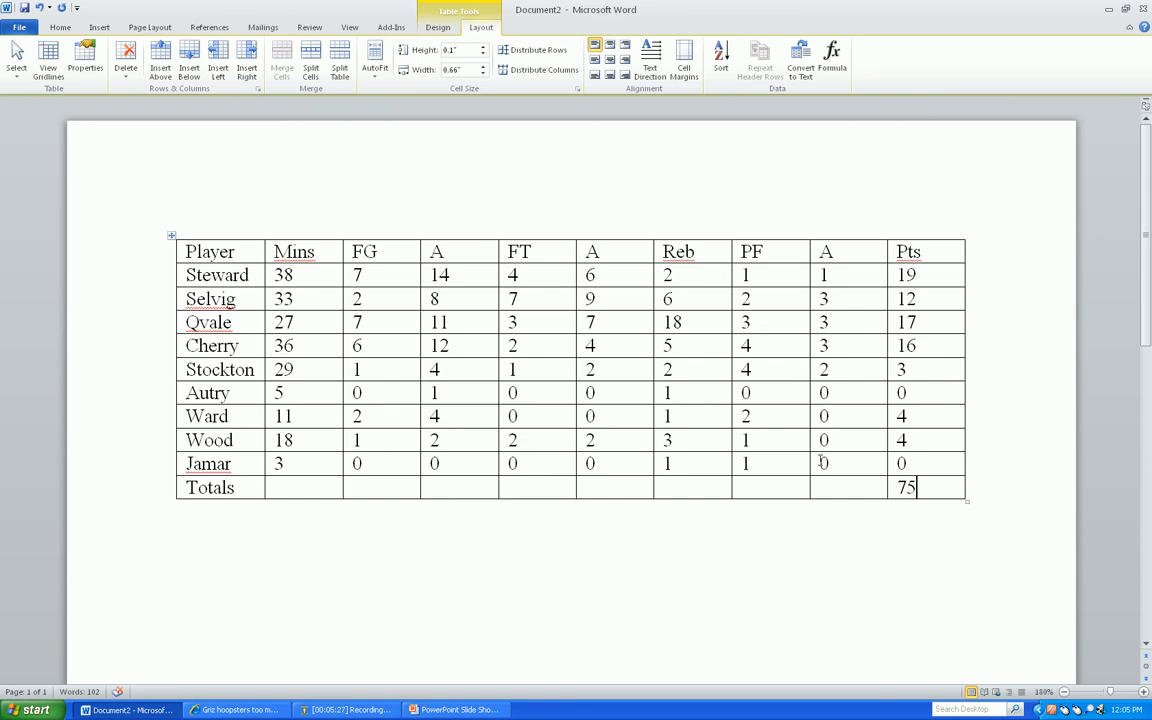
Add =SUM(ABOVE) formulas in the Totals row for the Mins, FG and first A columns
left_click(305, 484)
left_click(829, 62)
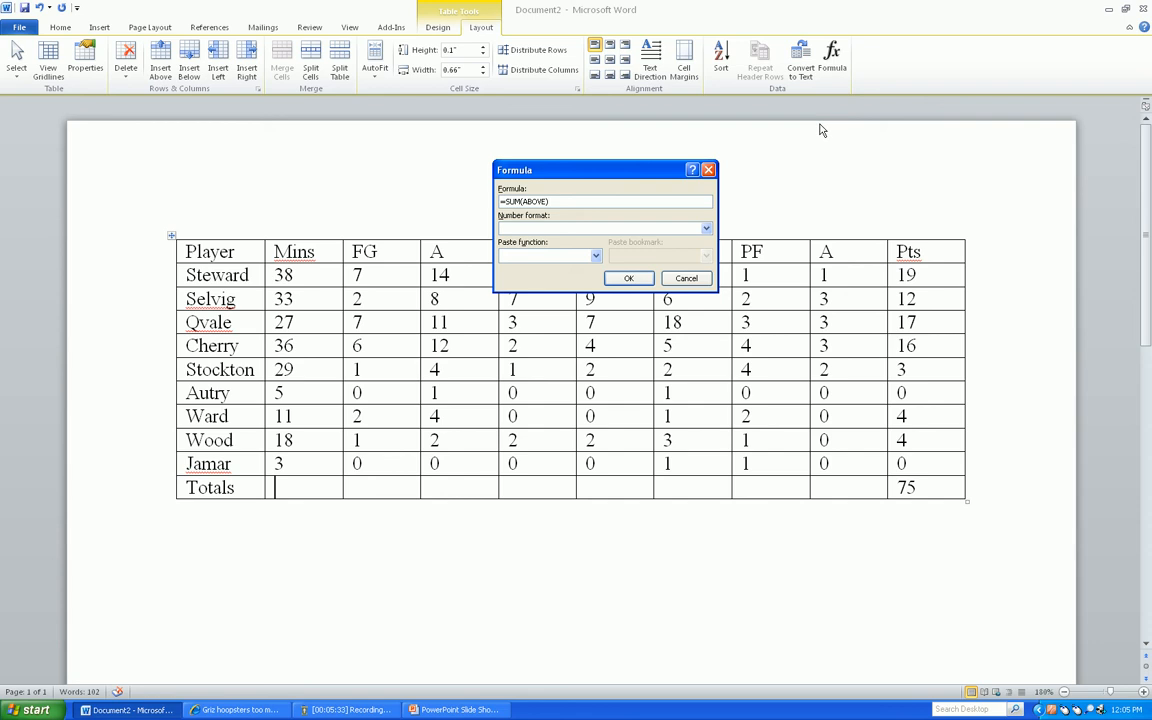
key("Return")
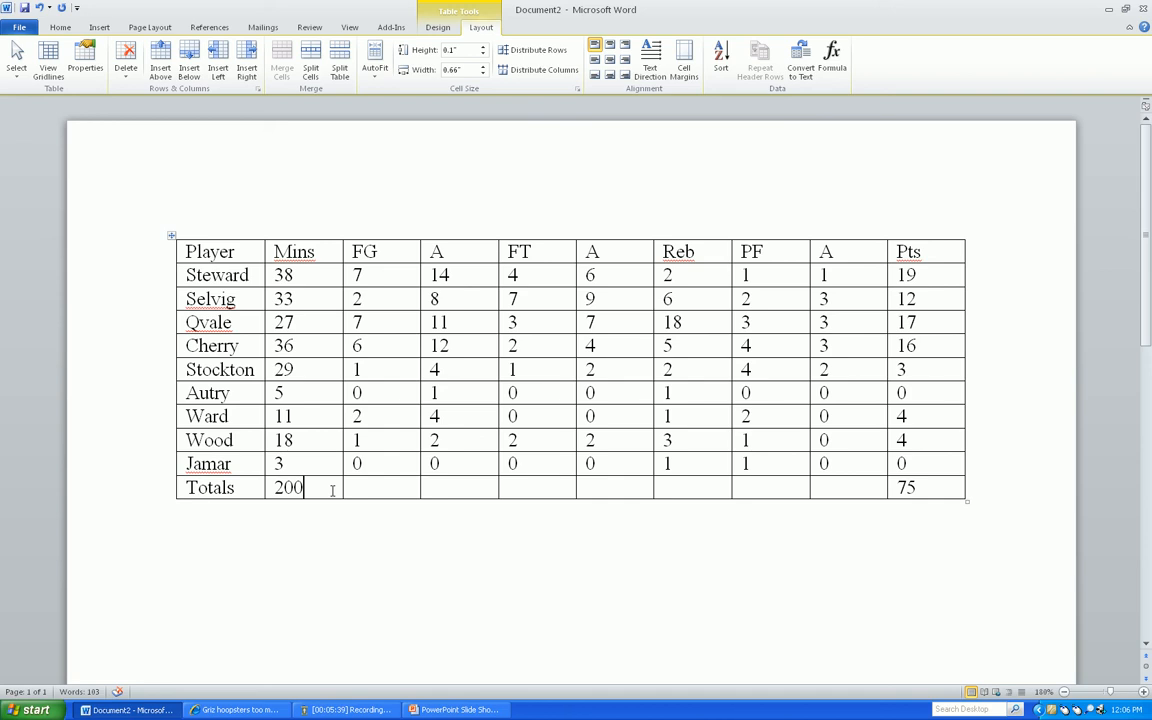
key("Tab")
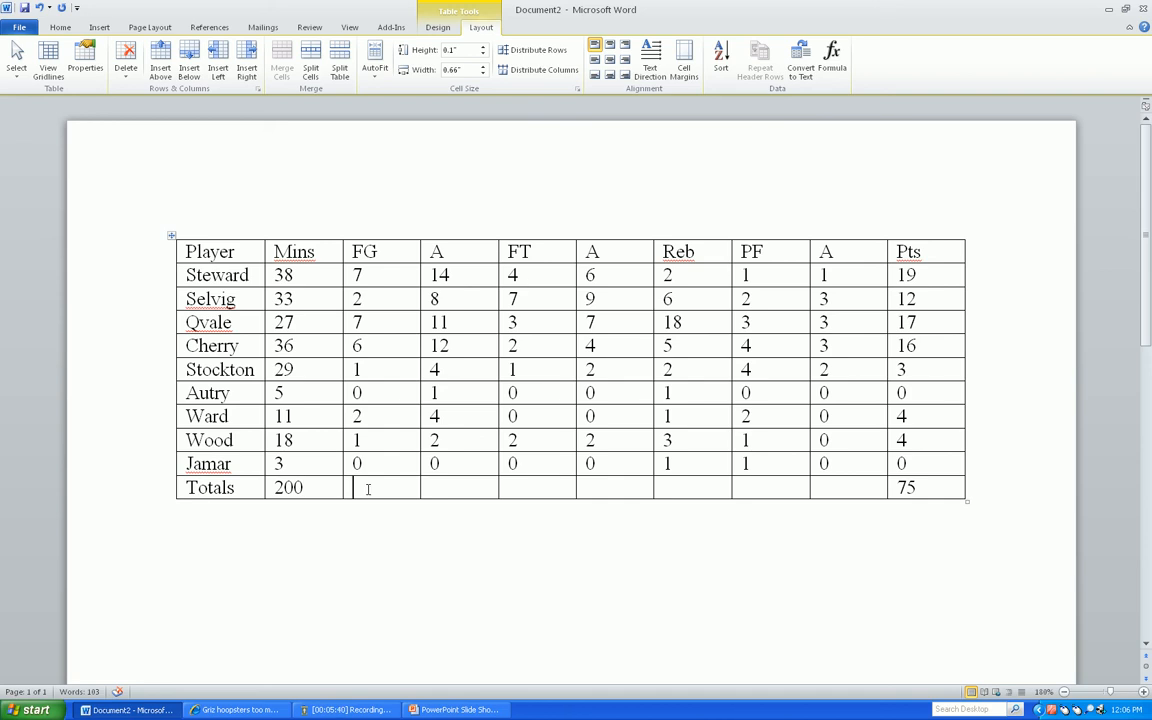
left_click(836, 54)
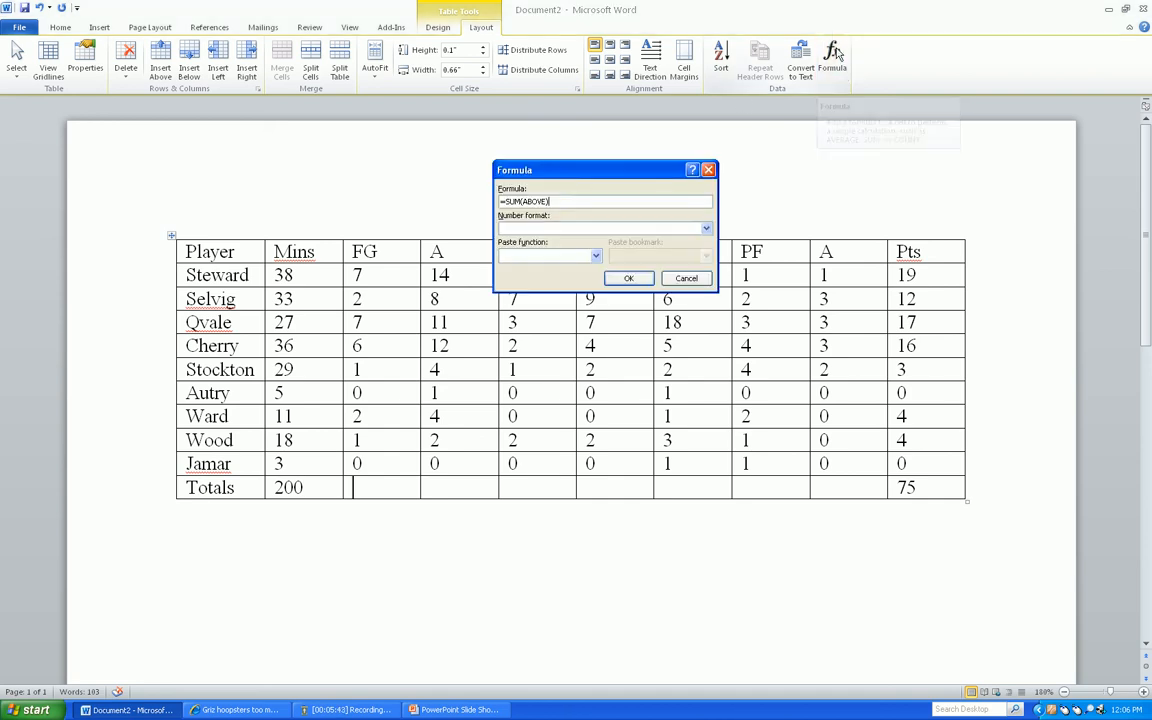
left_click(628, 280)
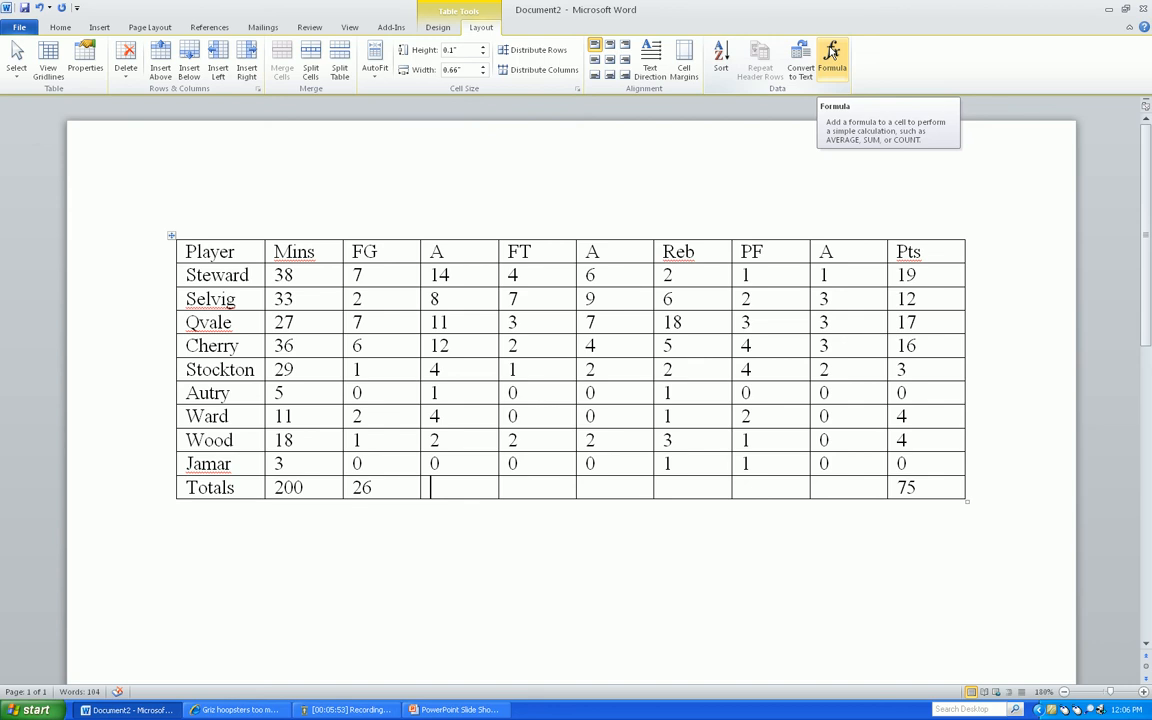
left_click(831, 52)
left_click(627, 276)
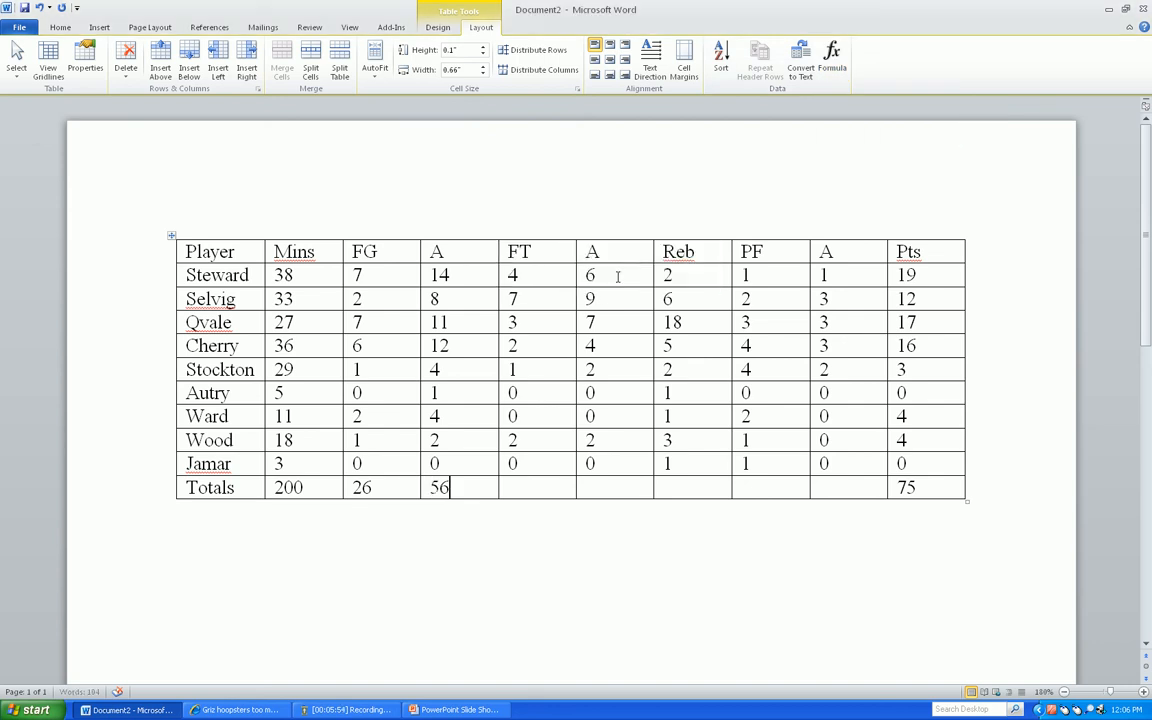
Rename the A headings following FG and FT as "FG Att" and "FT Att", without a trailing period
left_click(451, 251)
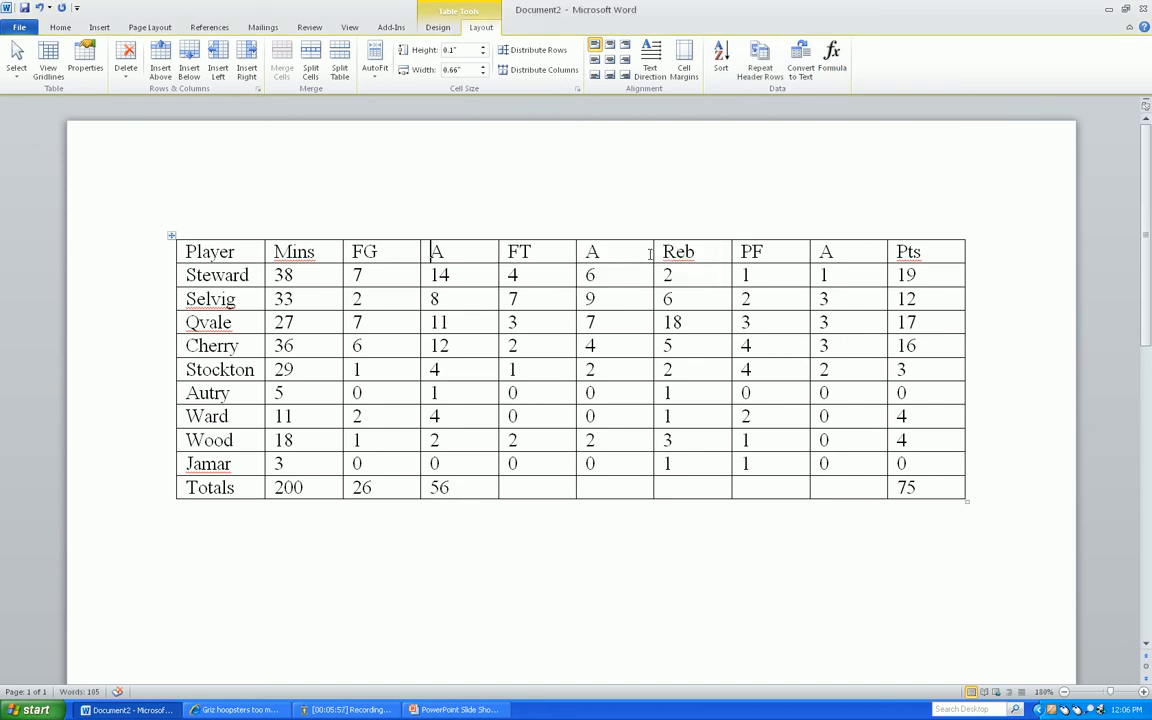
type("FG")
key("Right")
type("tt.")
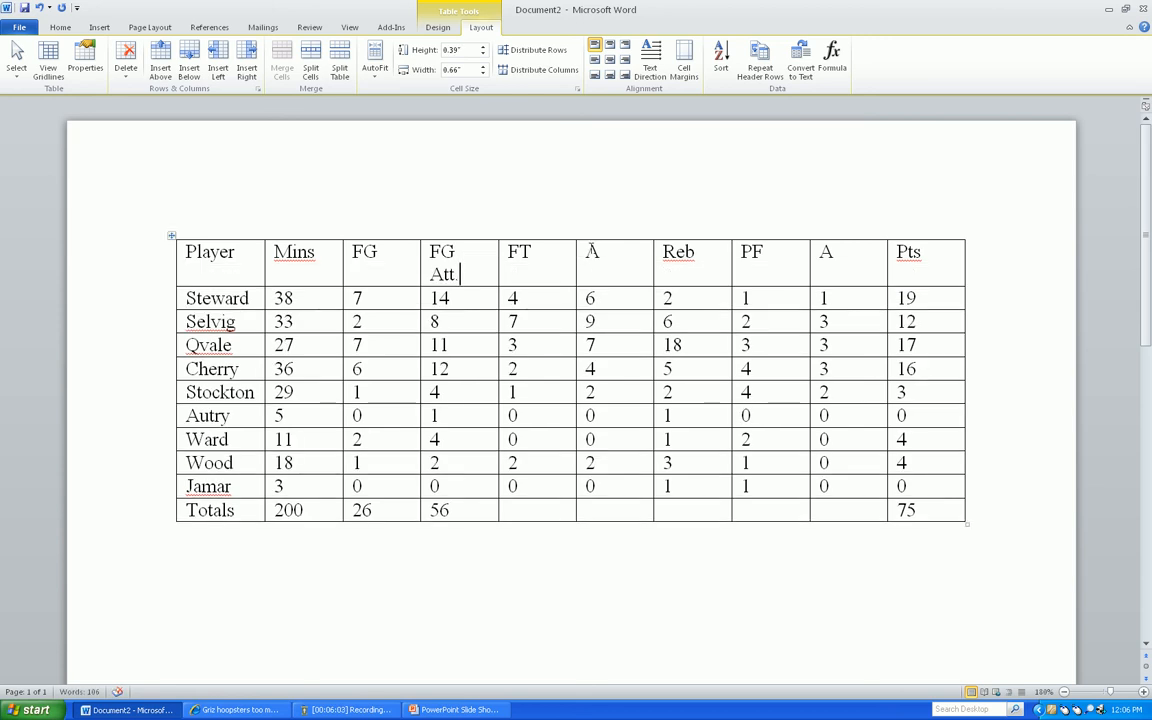
left_click(587, 251)
type("FT")
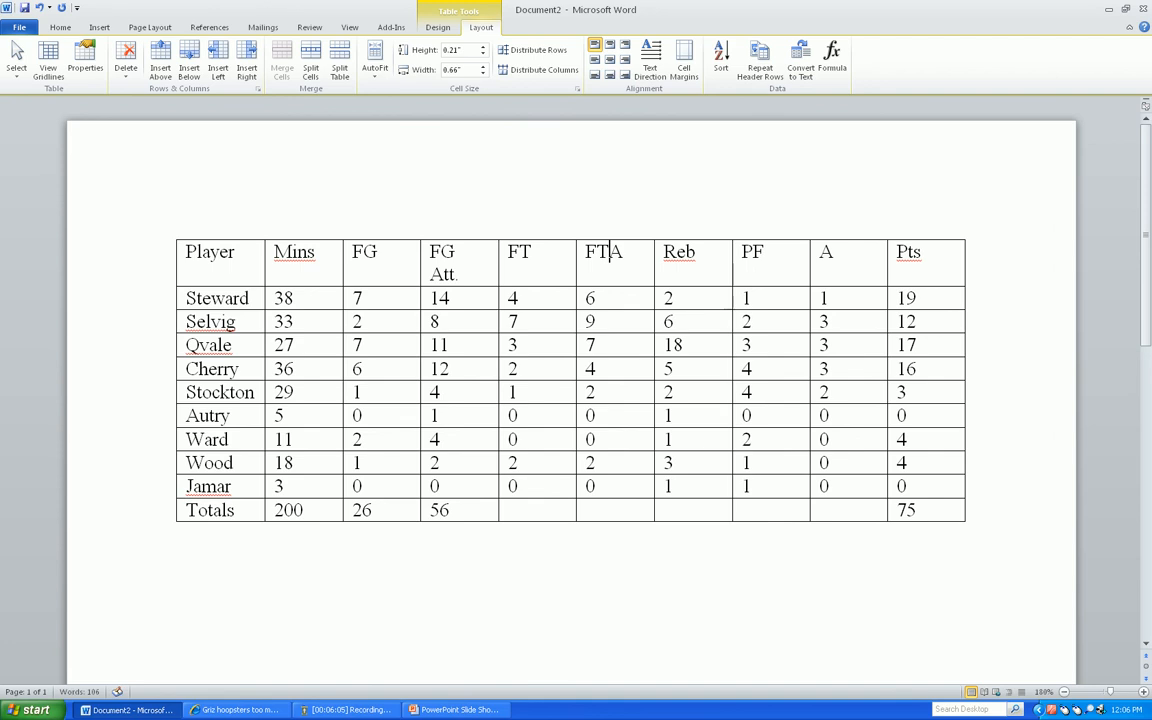
key("Right")
type("tt")
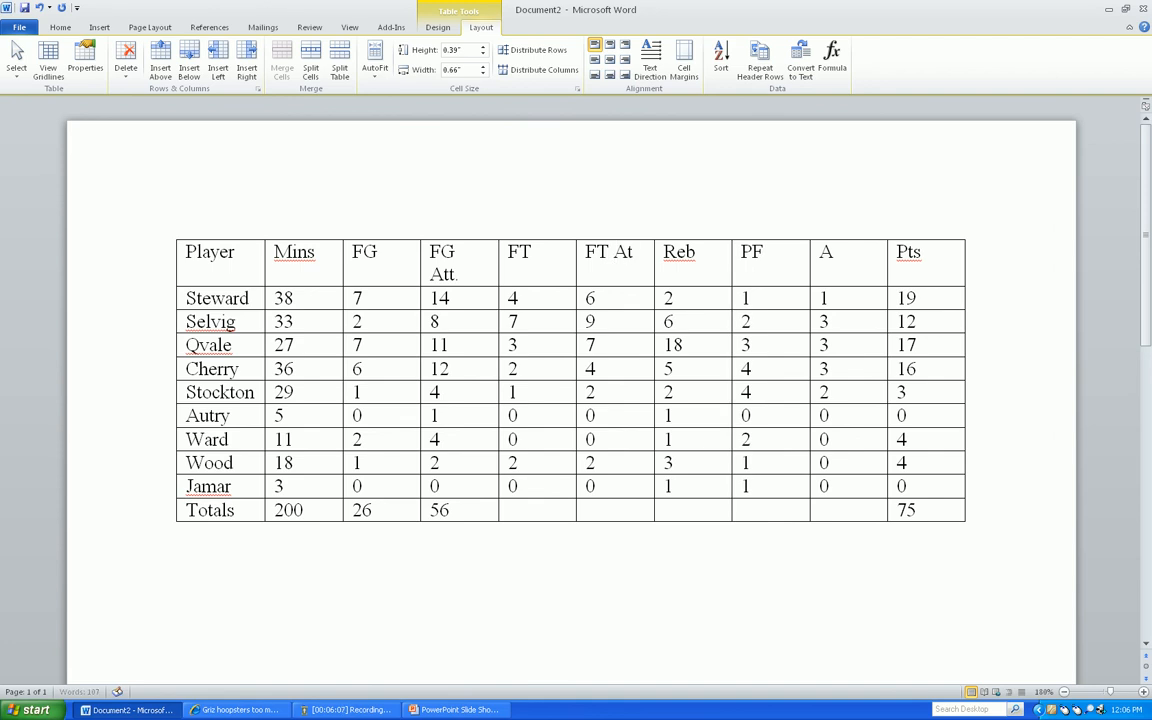
left_click(485, 273)
key("BackSpace")
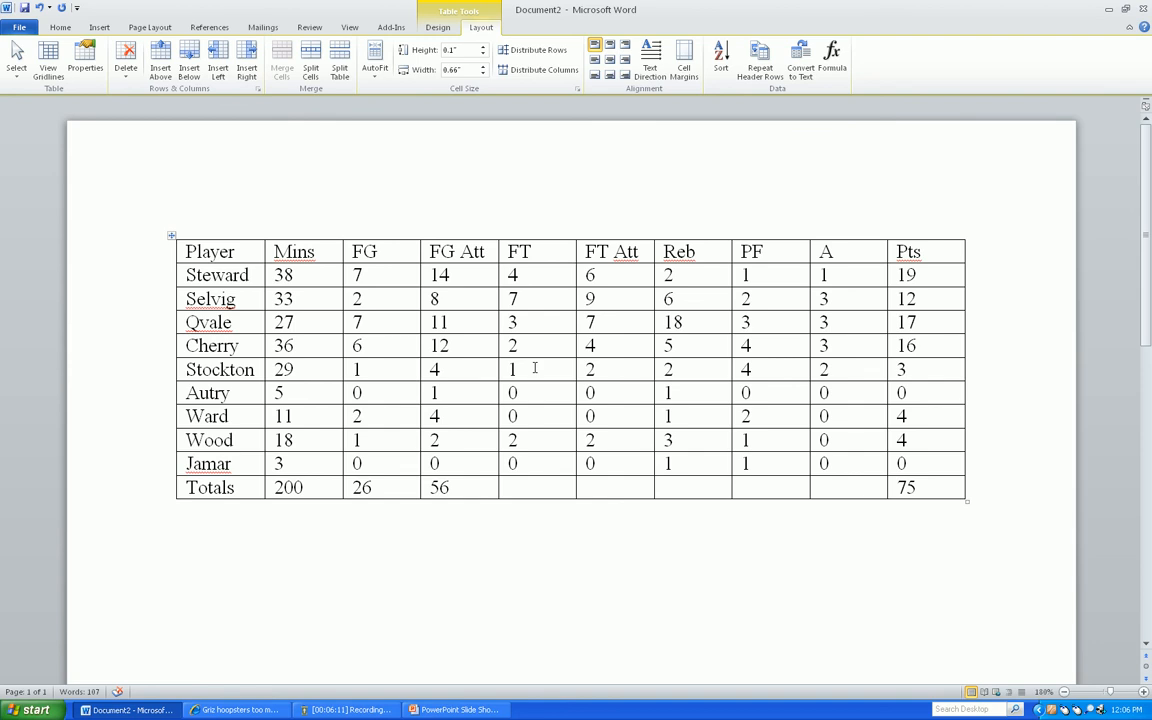
Add =SUM(ABOVE) formulas in the Totals row for the FT and FT Att columns
left_click(549, 485)
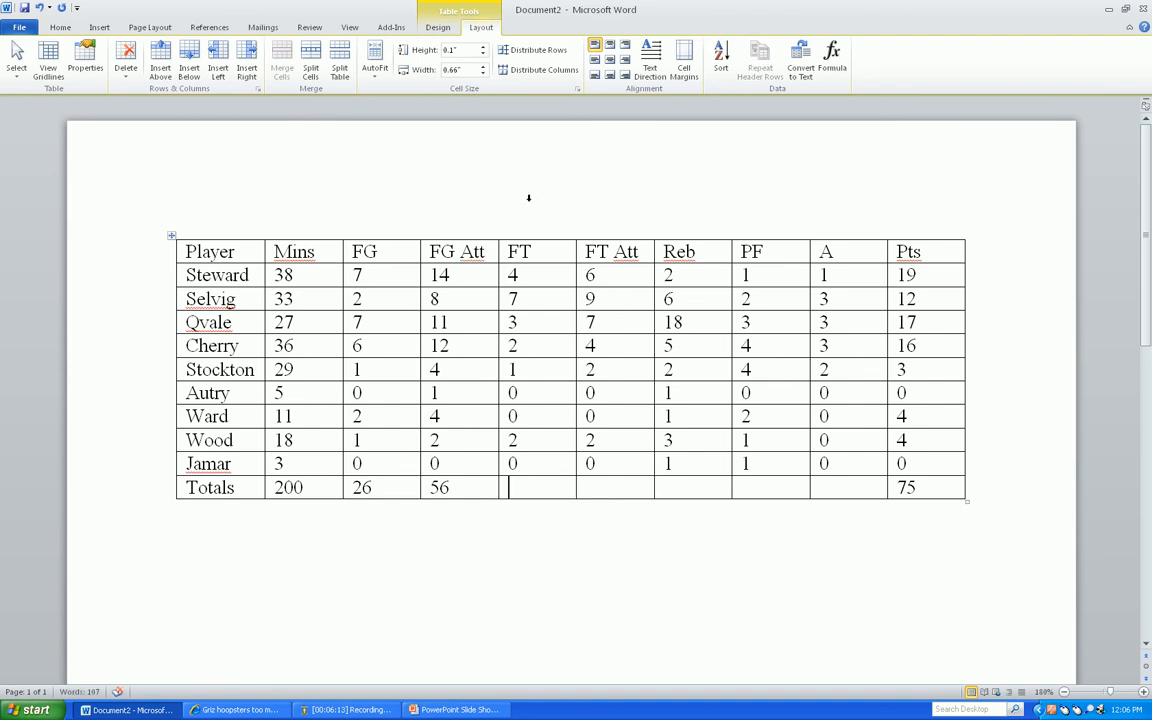
left_click(833, 62)
left_click(626, 277)
left_click(624, 491)
left_click(833, 60)
left_click(628, 276)
Add =SUM(ABOVE) formulas in the Totals row for the Reb, PF and A columns
left_click(699, 483)
left_click(833, 60)
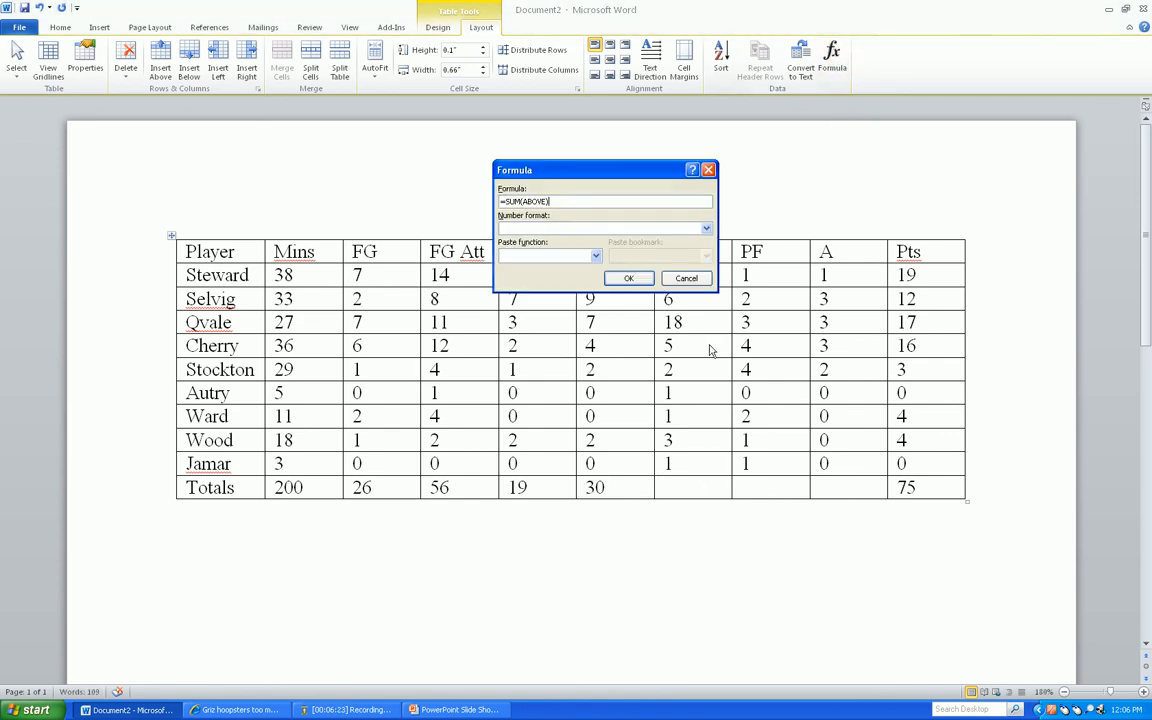
left_click(628, 278)
left_click(752, 485)
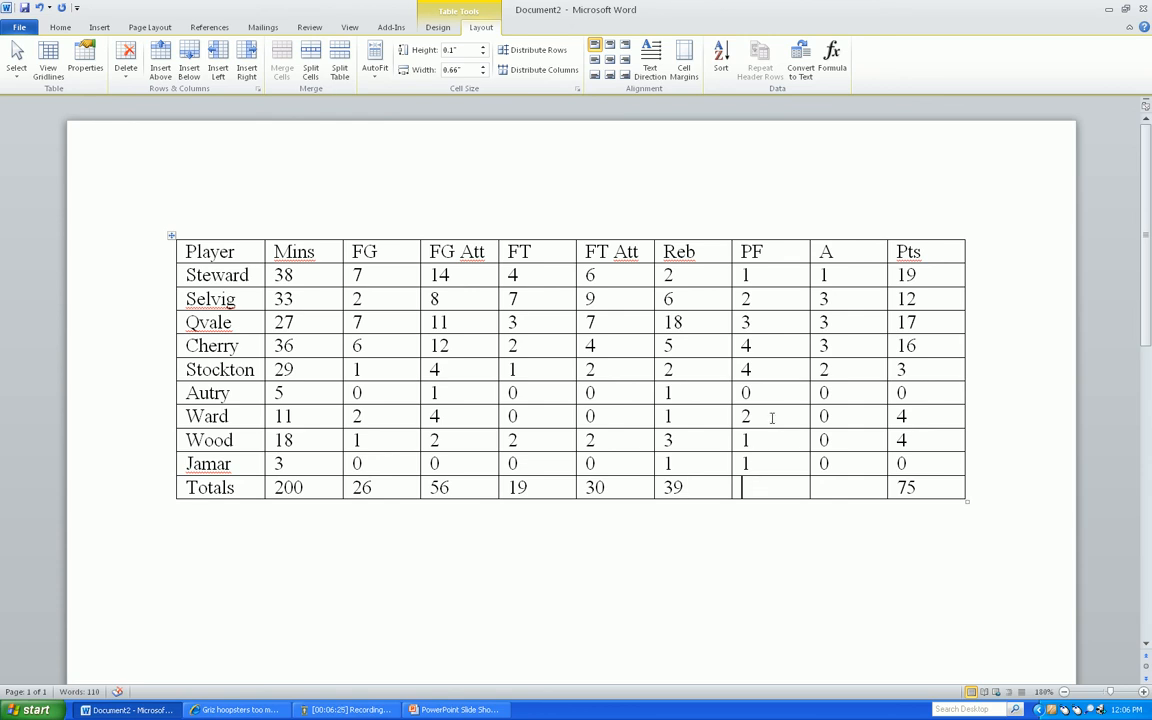
left_click(833, 60)
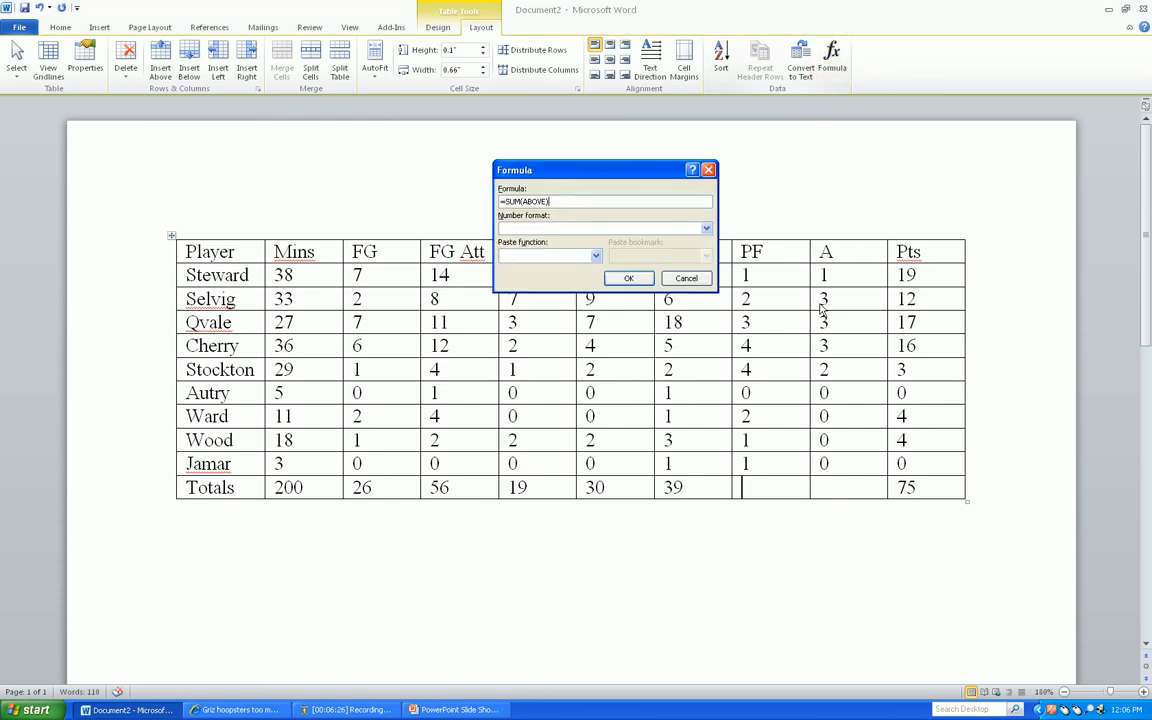
left_click(628, 278)
left_click(832, 482)
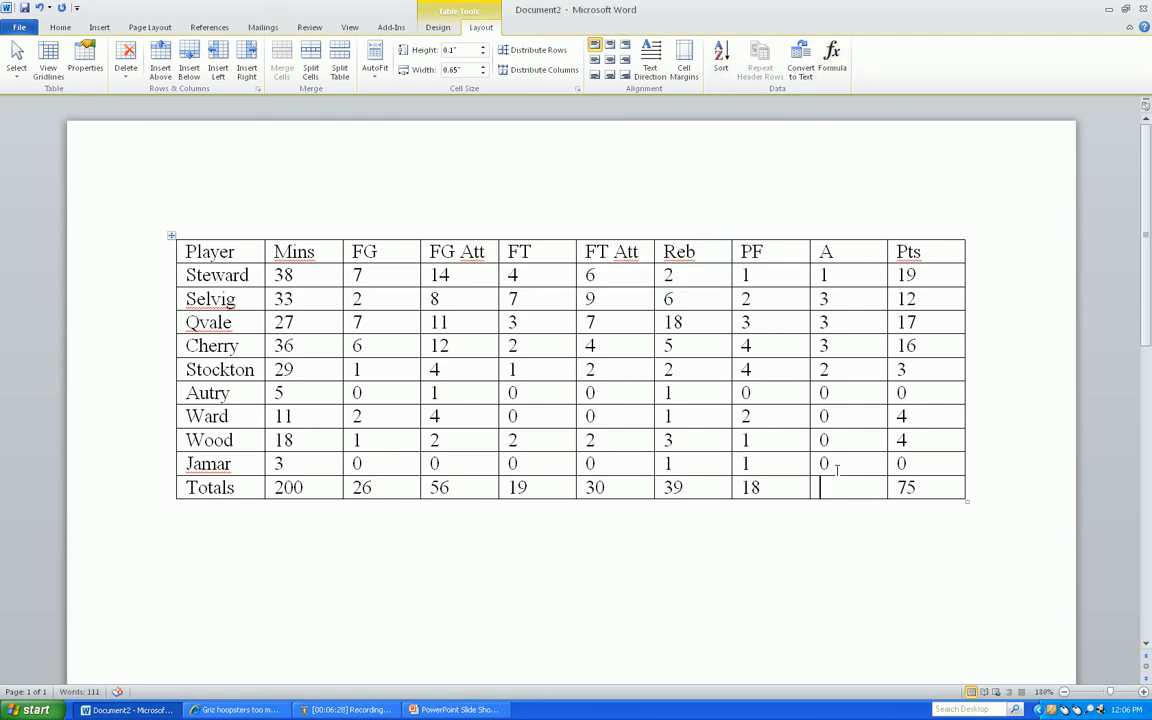
left_click(830, 55)
left_click(630, 278)
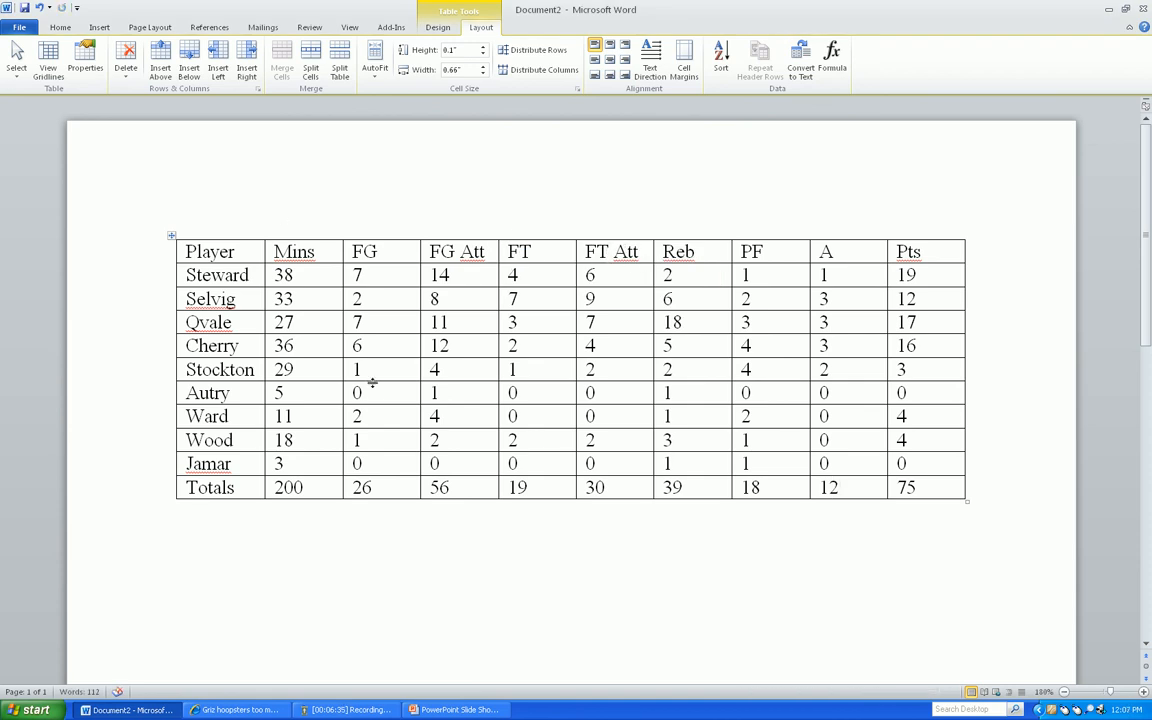
Apply the built-in table style with a red header row and first column, gray banded rows and thick black horizontal borders
left_click(438, 27)
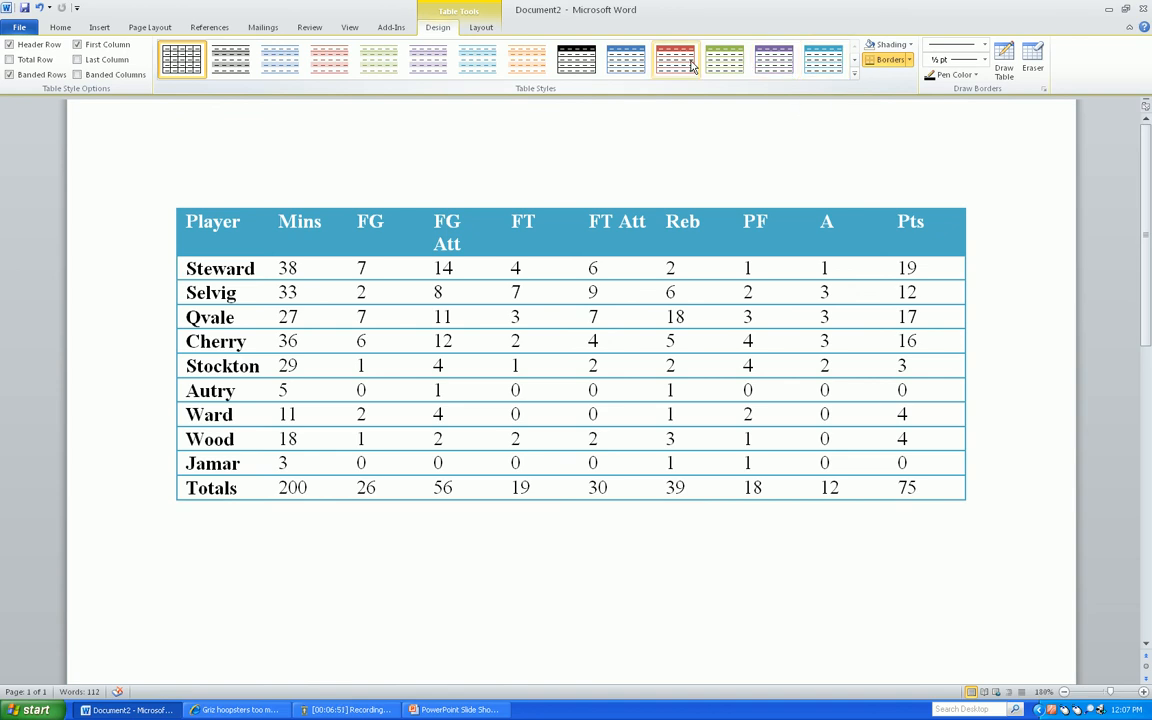
left_click(855, 76)
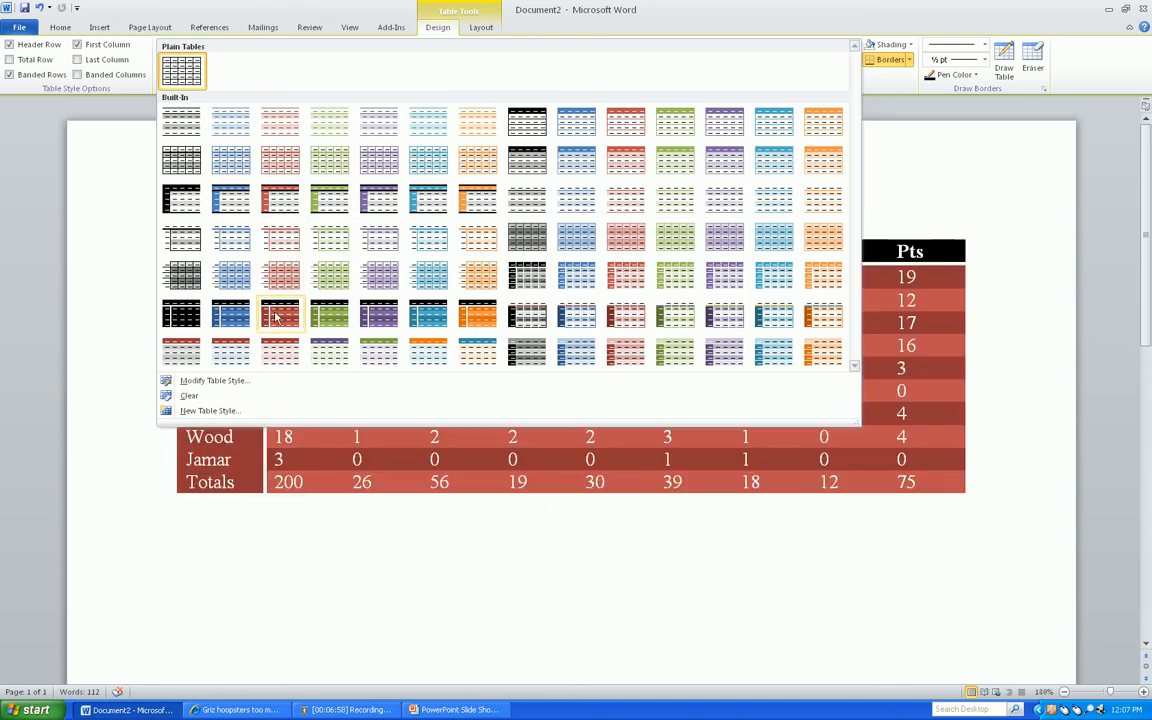
left_click(280, 199)
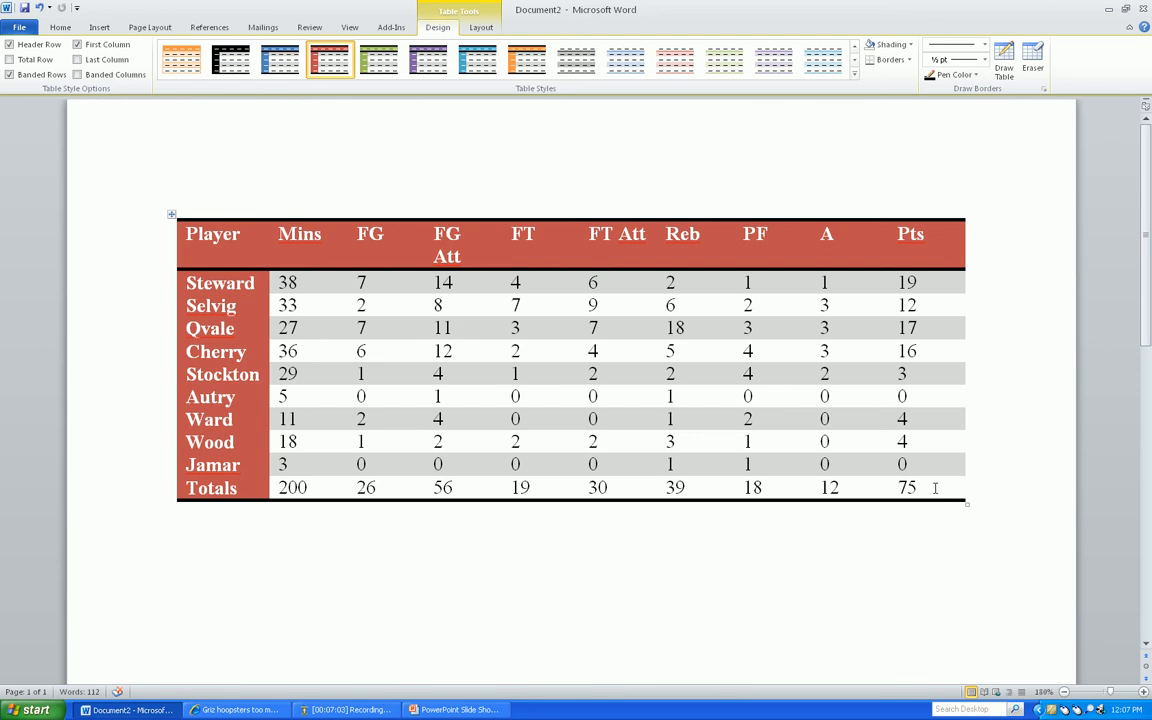
Make all the numbers in the Totals row bold, from Mins through Pts
left_click_drag(935, 489, 336, 489)
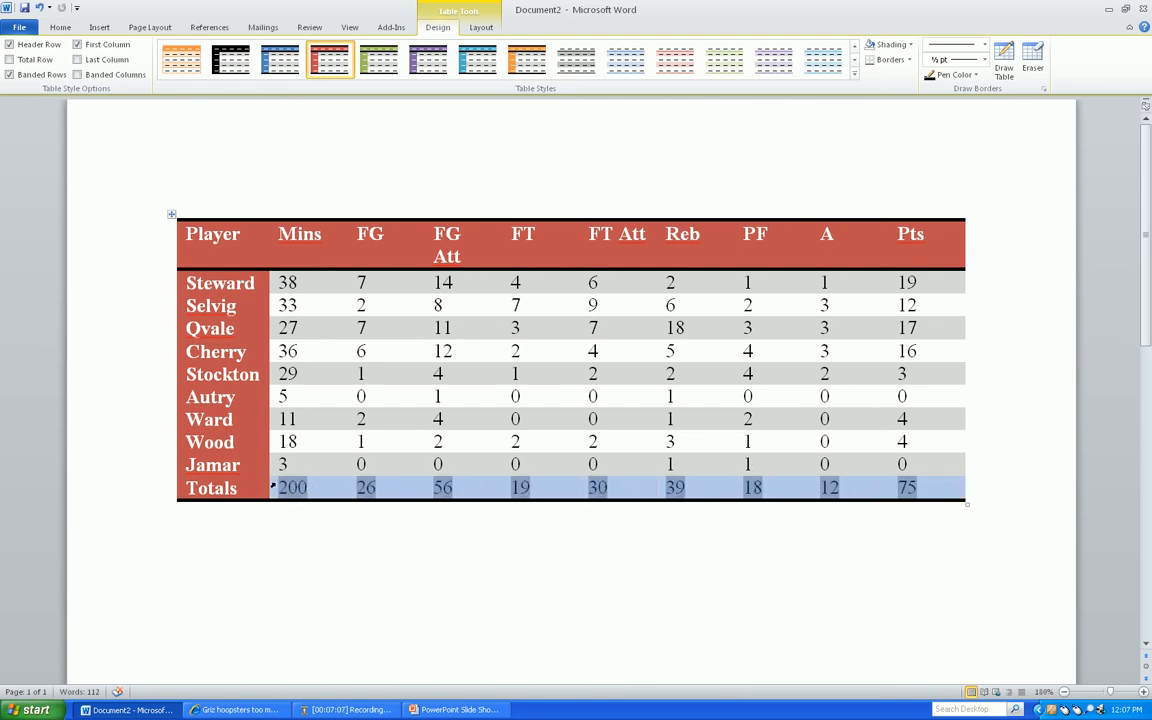
left_click(47, 29)
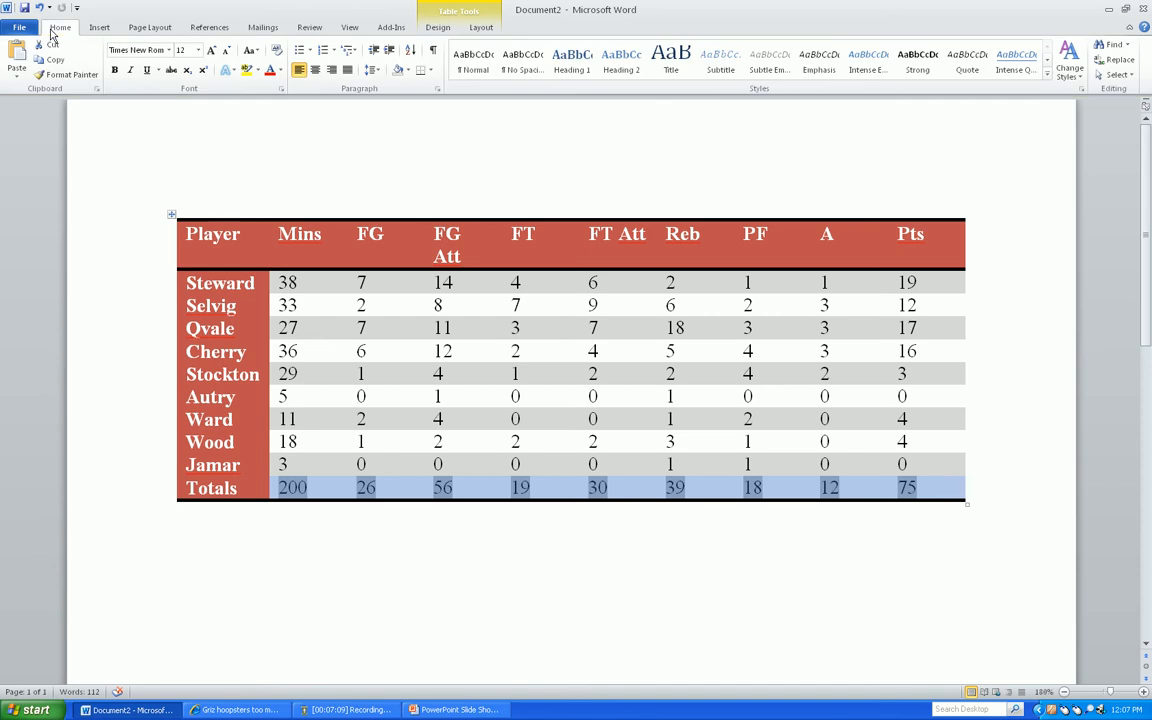
left_click(116, 70)
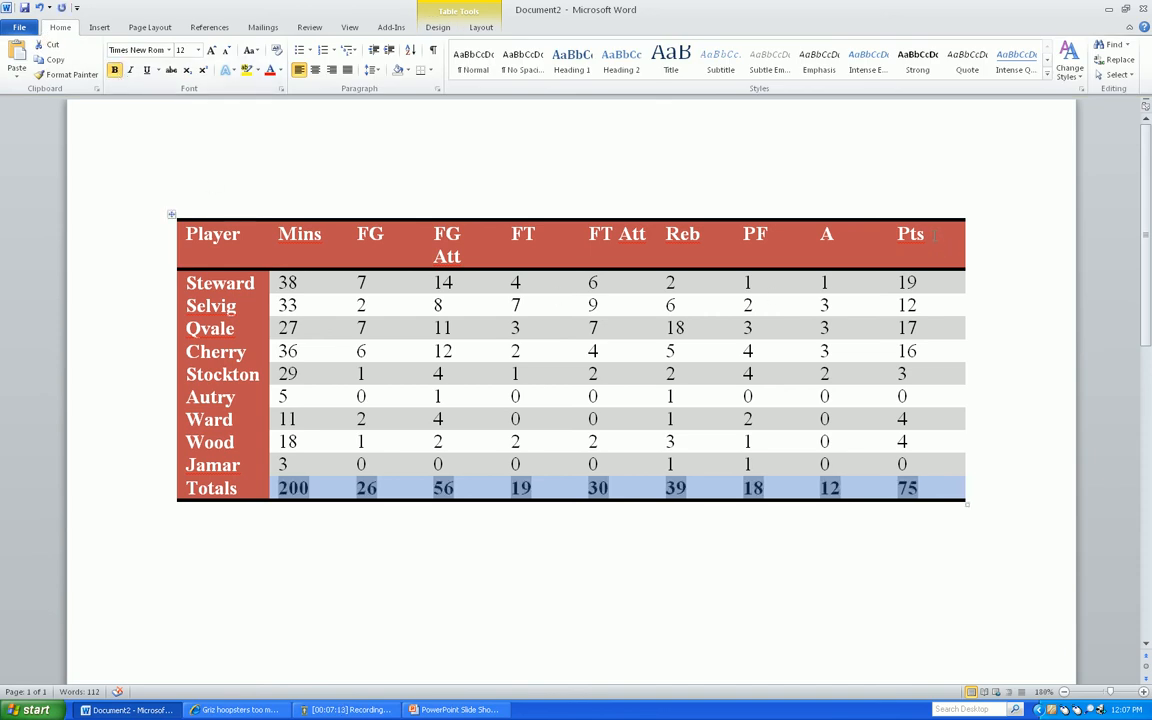
Center the text of all the column headings in the header row, from Player through Pts
left_click_drag(935, 235, 195, 215)
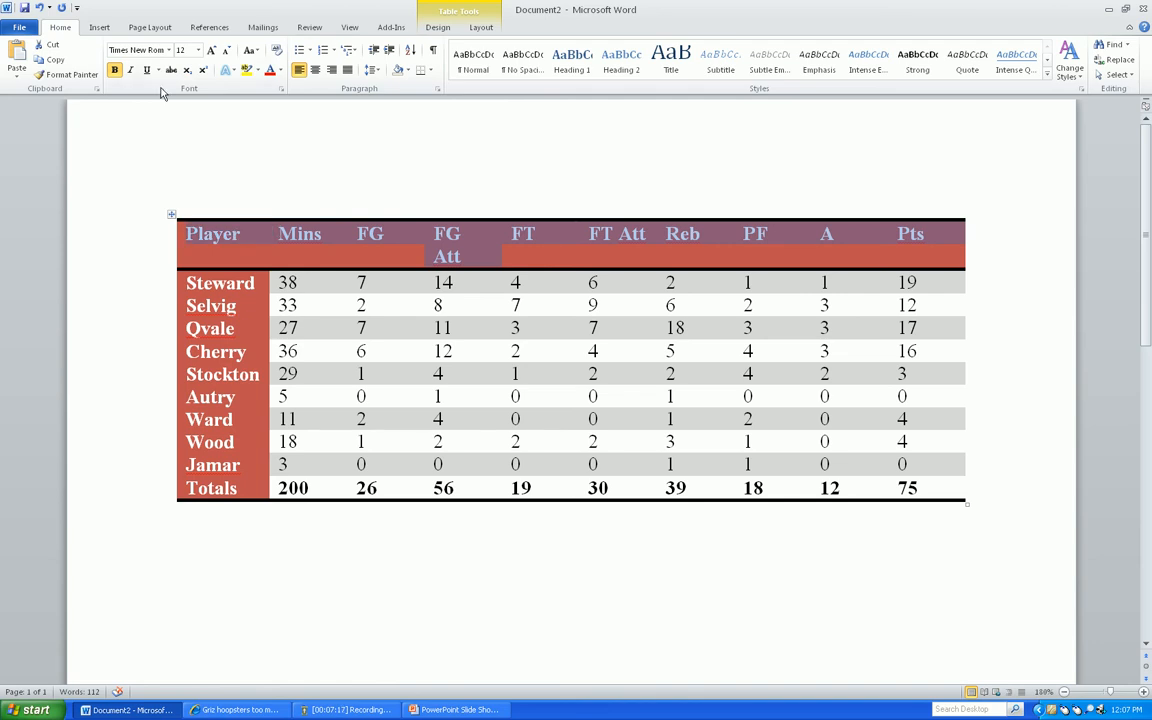
left_click(315, 69)
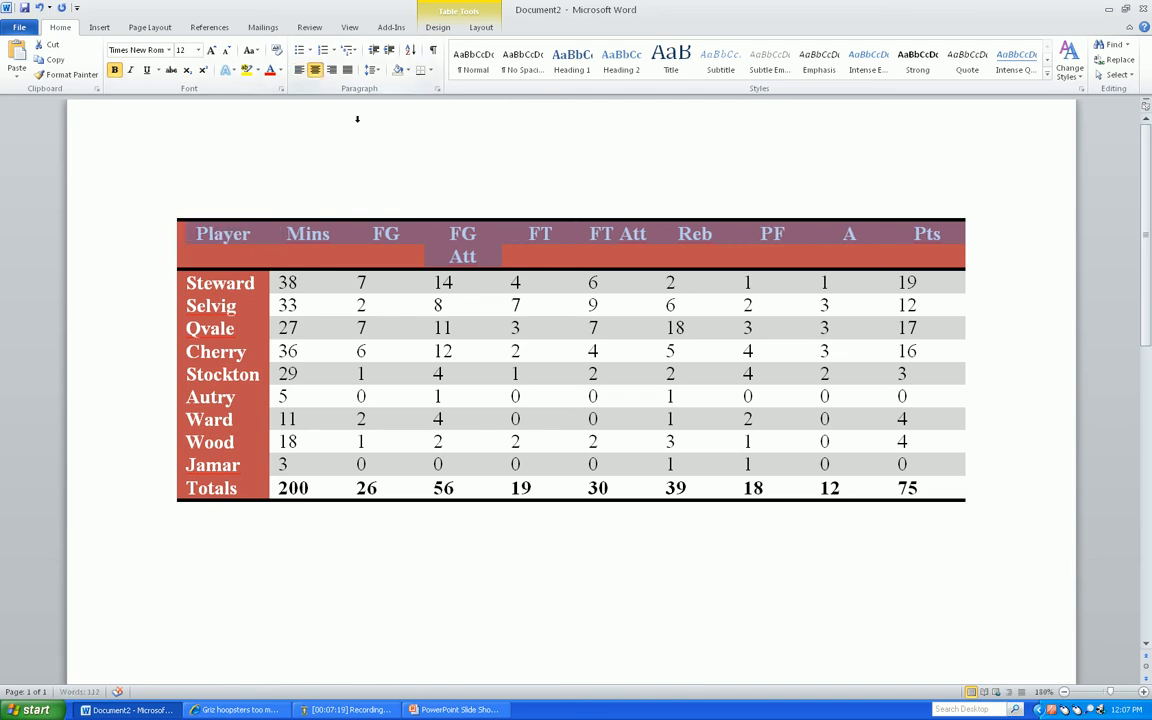
left_click(603, 233)
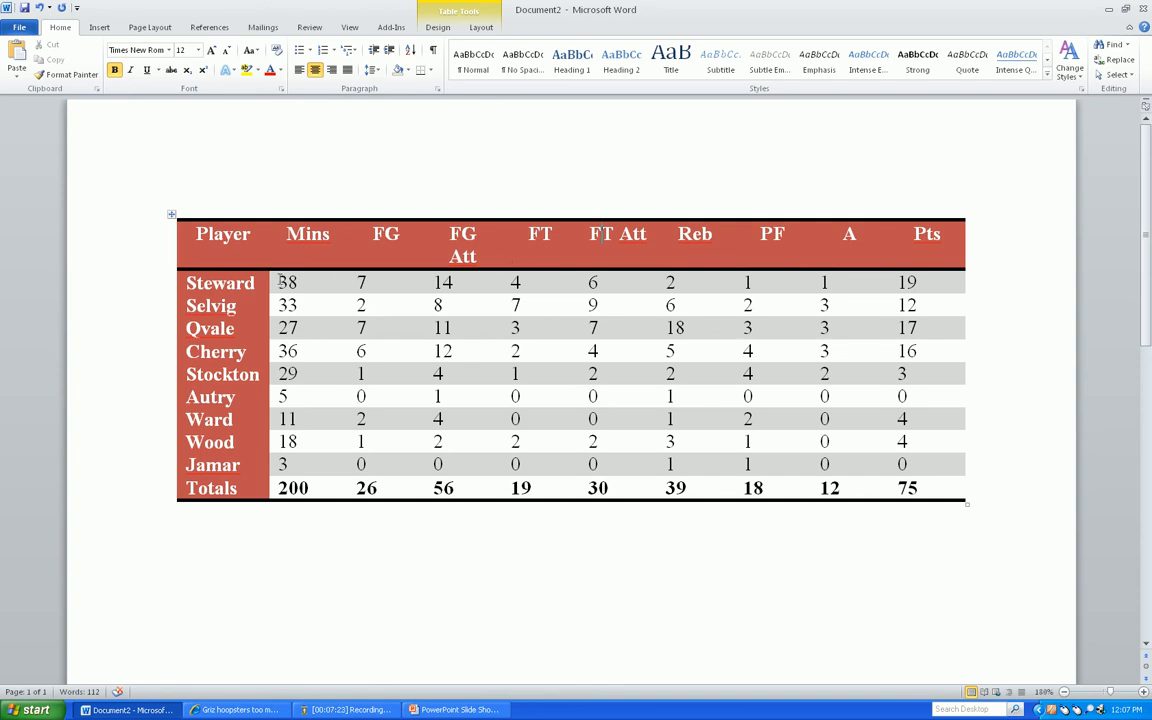
Center all the numbers in the player rows and the Totals row, from the Mins column through Pts
left_click_drag(281, 283, 910, 457)
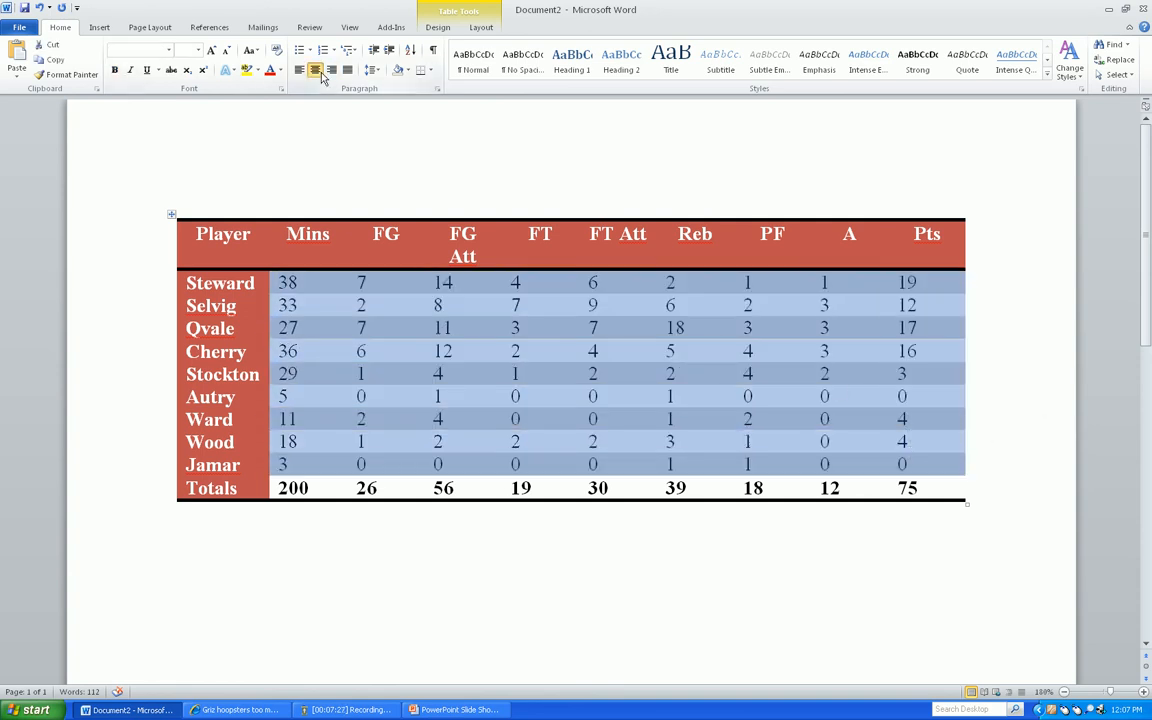
left_click(318, 72)
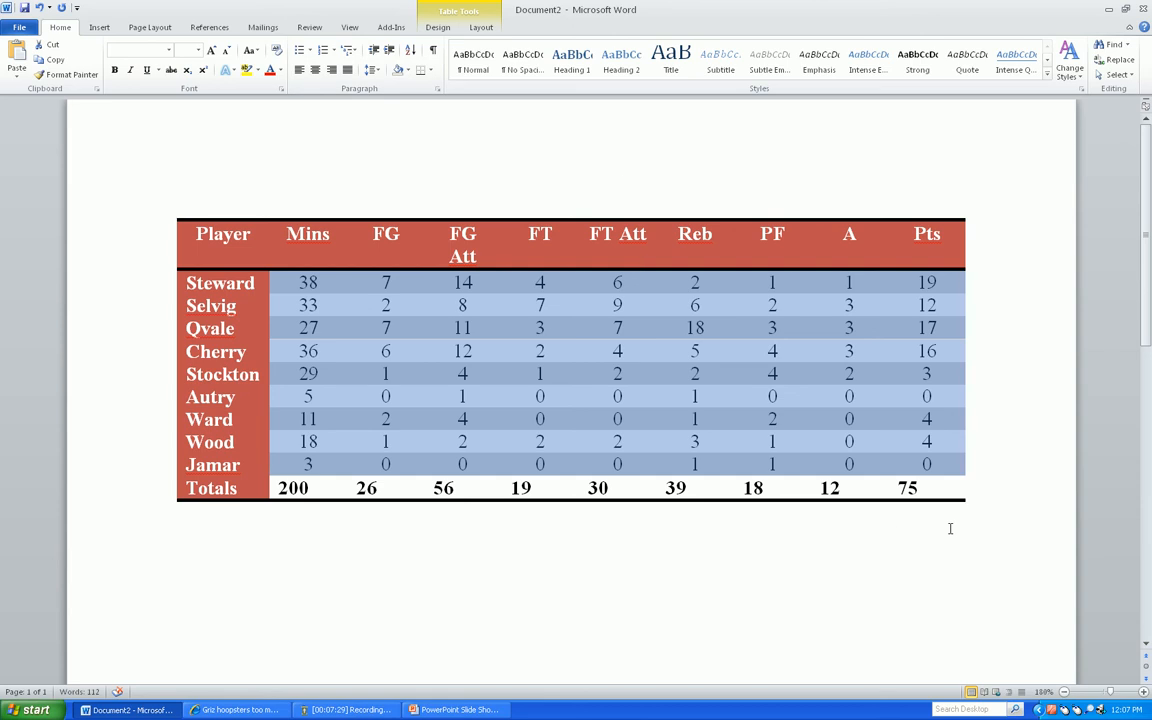
left_click_drag(951, 486, 278, 488)
left_click(315, 69)
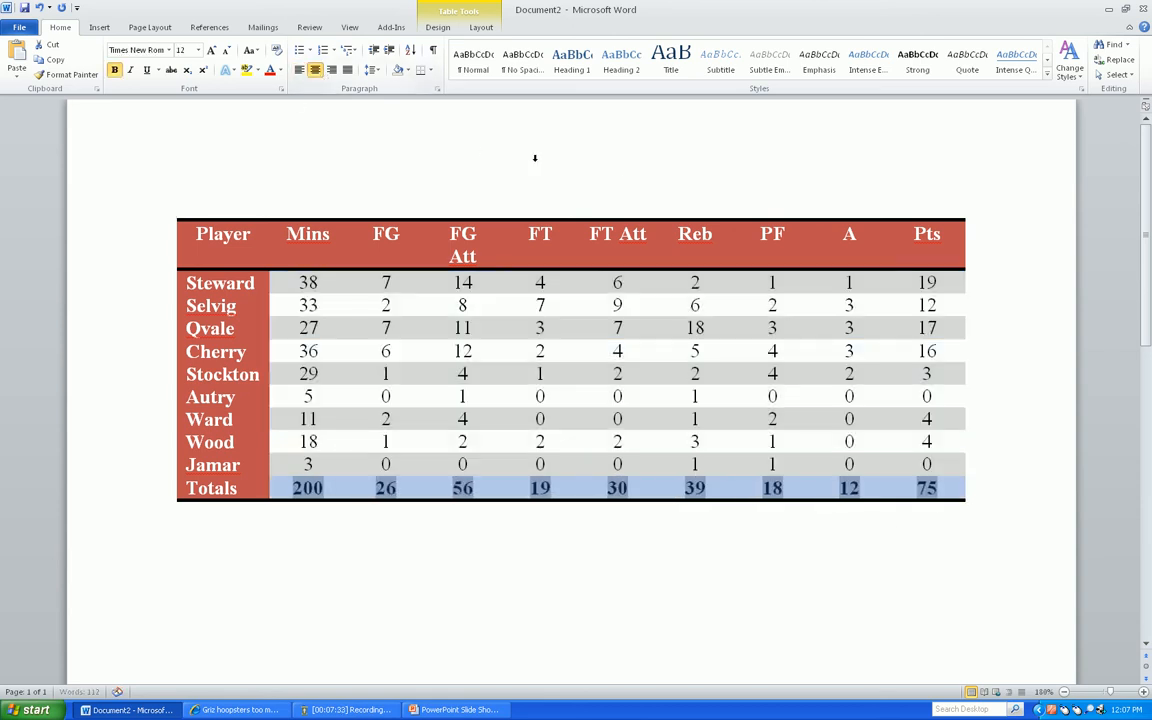
left_click(602, 180)
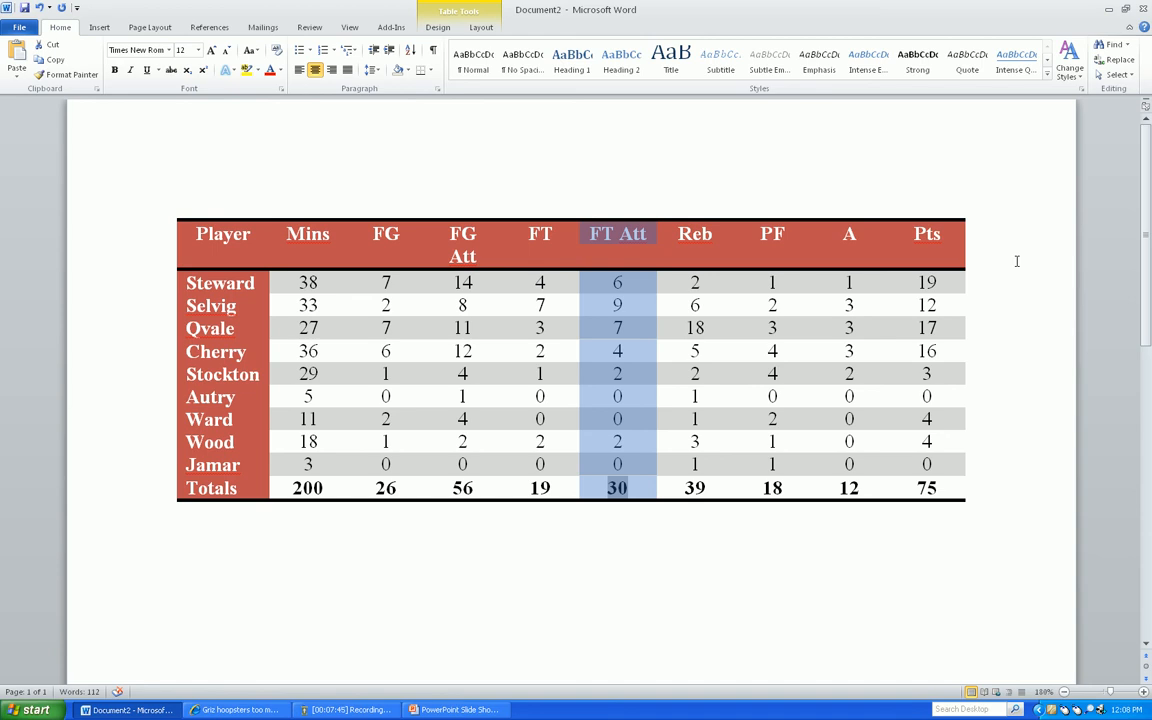
key("alt+Tab")
key("alt+Tab")
key("alt+Tab")
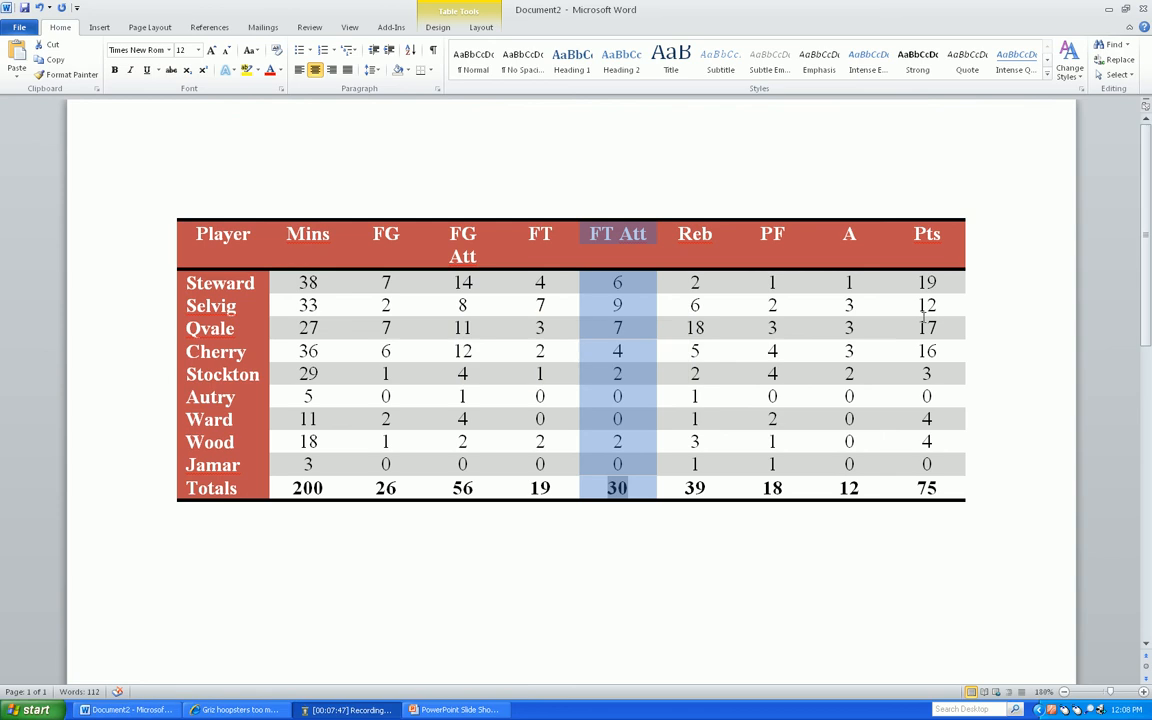